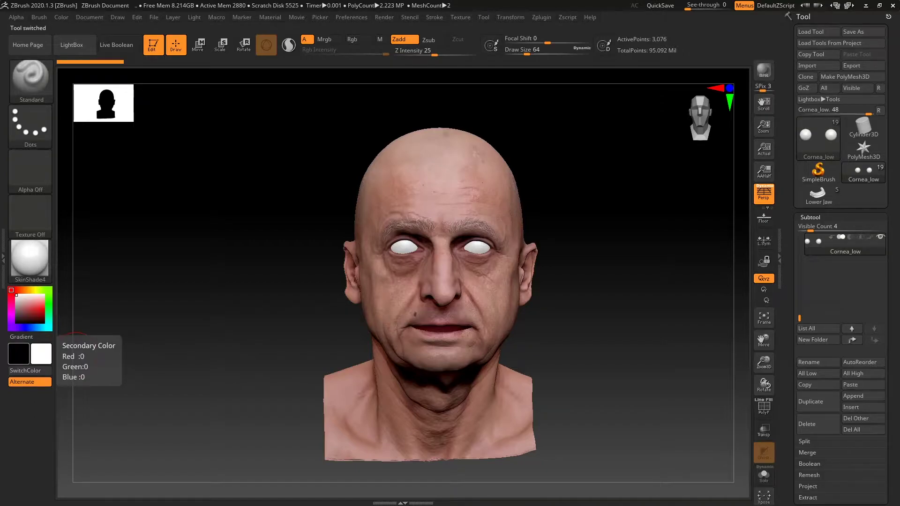
{"action": "left_click_drag", "start_coordinate": [587, 269], "coordinate": [678, 258]}
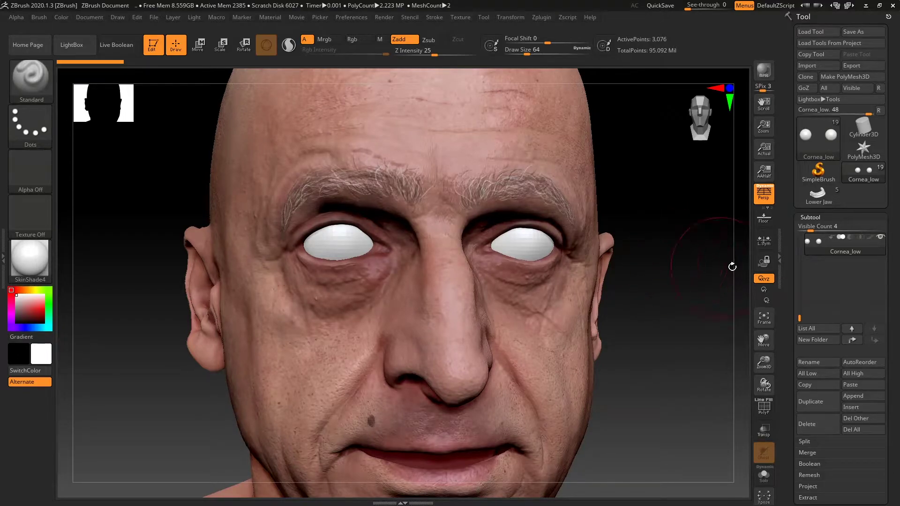
{"action": "left_click_drag", "start_coordinate": [689, 291], "coordinate": [658, 207], "text": "alt"}
{"action": "left_click", "coordinate": [811, 217]}
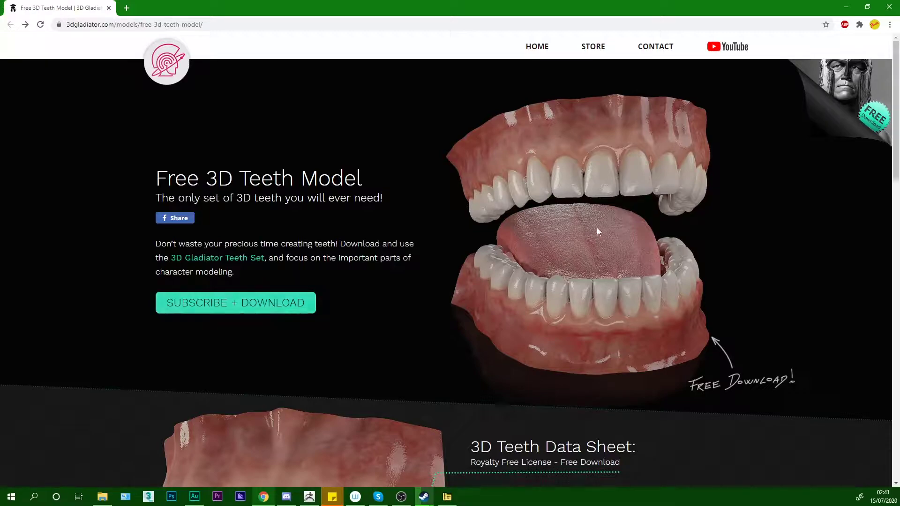
Step: Look over the Free 3D Teeth Model page on 3dgladiator.com, including its data sheet
{"action": "scroll", "coordinate": [597, 233], "scroll_direction": "down", "scroll_amount": 1}
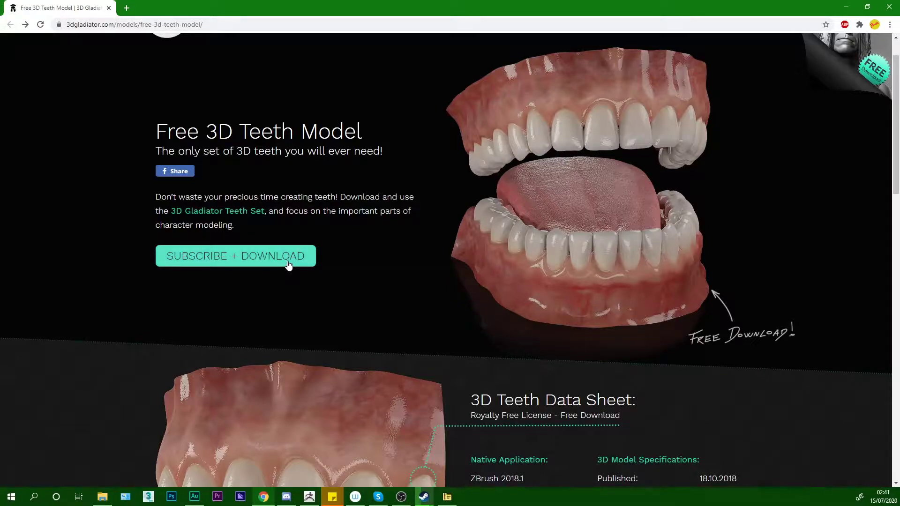
{"action": "scroll", "coordinate": [288, 265], "scroll_direction": "up", "scroll_amount": 1}
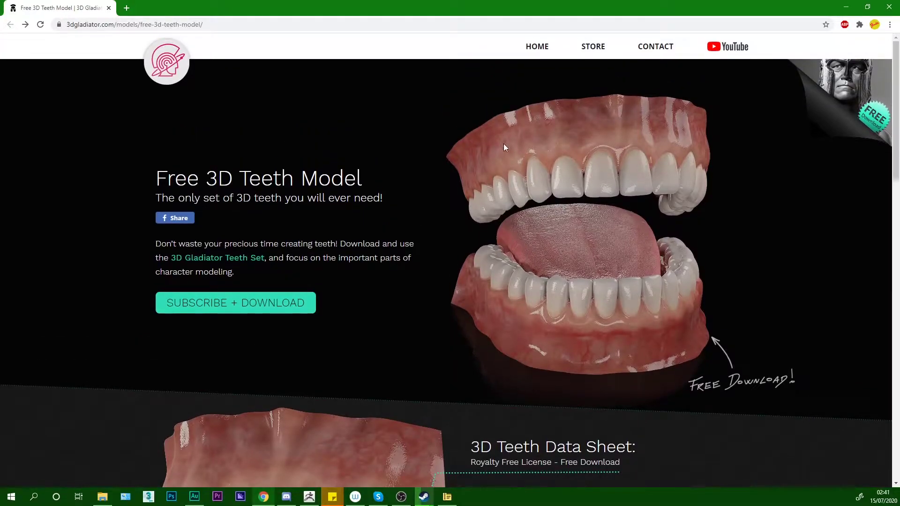
{"action": "scroll", "coordinate": [417, 151], "scroll_direction": "down", "scroll_amount": 10}
{"action": "scroll", "coordinate": [421, 153], "scroll_direction": "up", "scroll_amount": 10}
{"action": "scroll", "coordinate": [389, 211], "scroll_direction": "down", "scroll_amount": 2}
{"action": "scroll", "coordinate": [361, 216], "scroll_direction": "up", "scroll_amount": 2}
Step: Switch back to ZBrush, make the Lower Jaw teeth set the active tool and expand its subtool list
{"action": "left_click", "coordinate": [309, 496]}
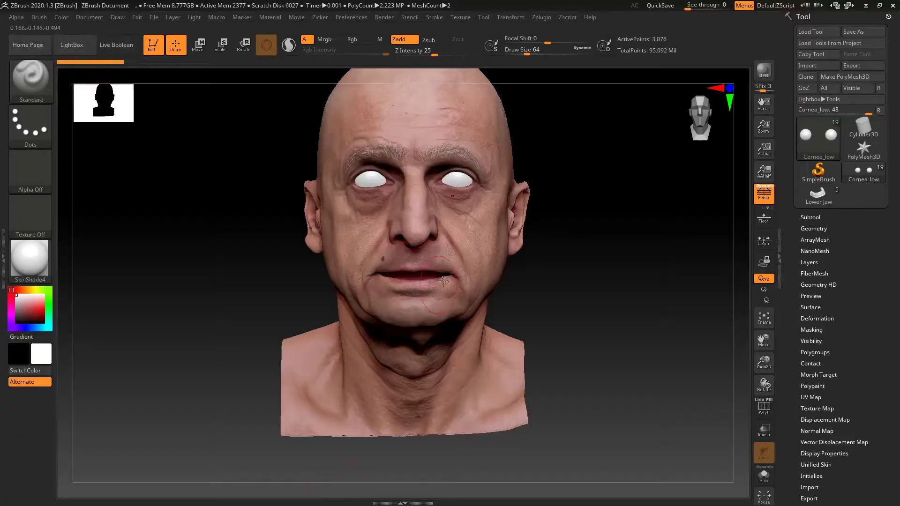
{"action": "left_click_drag", "start_coordinate": [560, 288], "coordinate": [629, 257]}
{"action": "right_click_drag", "start_coordinate": [629, 257], "coordinate": [632, 264], "text": "ctrl"}
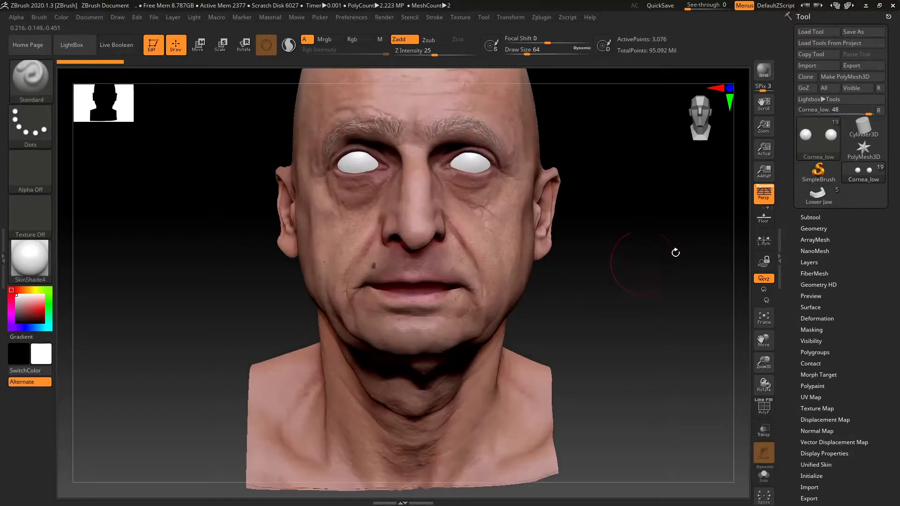
{"action": "left_click", "coordinate": [818, 194]}
{"action": "right_click_drag", "start_coordinate": [635, 283], "coordinate": [552, 408], "text": "ctrl"}
{"action": "right_click_drag", "start_coordinate": [697, 263], "coordinate": [618, 229], "text": "ctrl"}
{"action": "left_click_drag", "start_coordinate": [639, 261], "coordinate": [633, 267]}
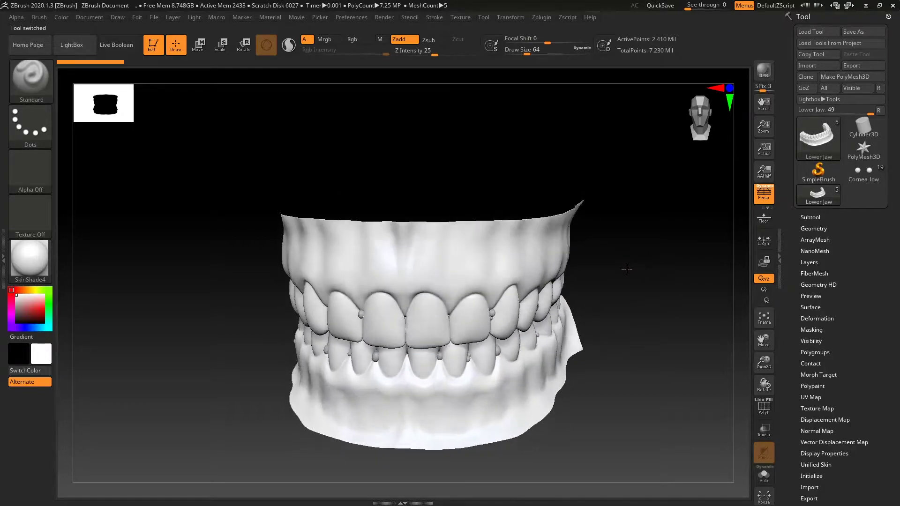
{"action": "left_click_drag", "start_coordinate": [629, 267], "coordinate": [803, 274]}
{"action": "left_click", "coordinate": [821, 216]}
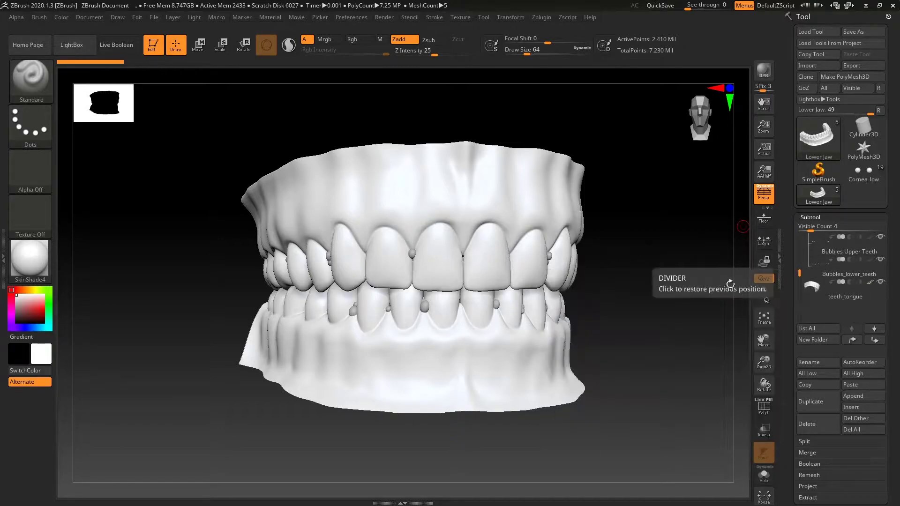
{"action": "left_click_drag", "start_coordinate": [695, 285], "coordinate": [674, 281]}
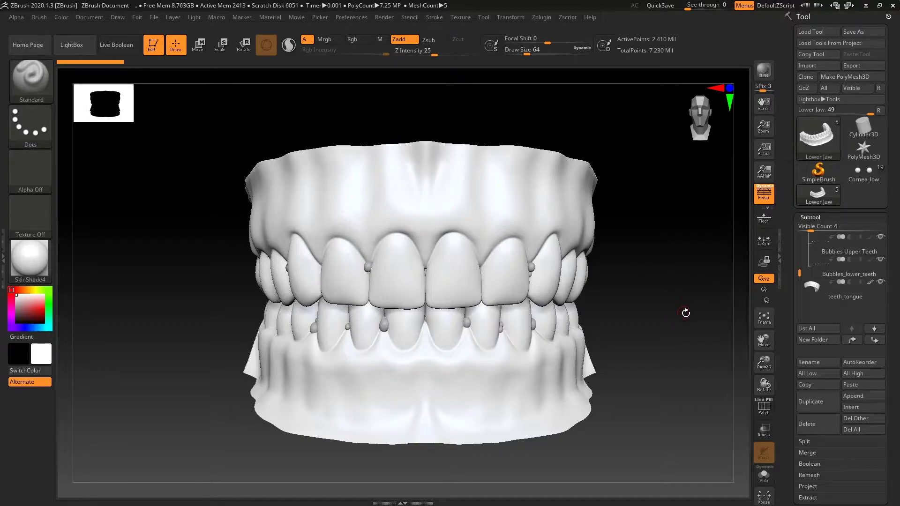
Step: Copy the Lower Jaw subtool from the teeth set and paste it into the Cornea_low head tool
{"action": "left_click_drag", "start_coordinate": [800, 274], "coordinate": [802, 231]}
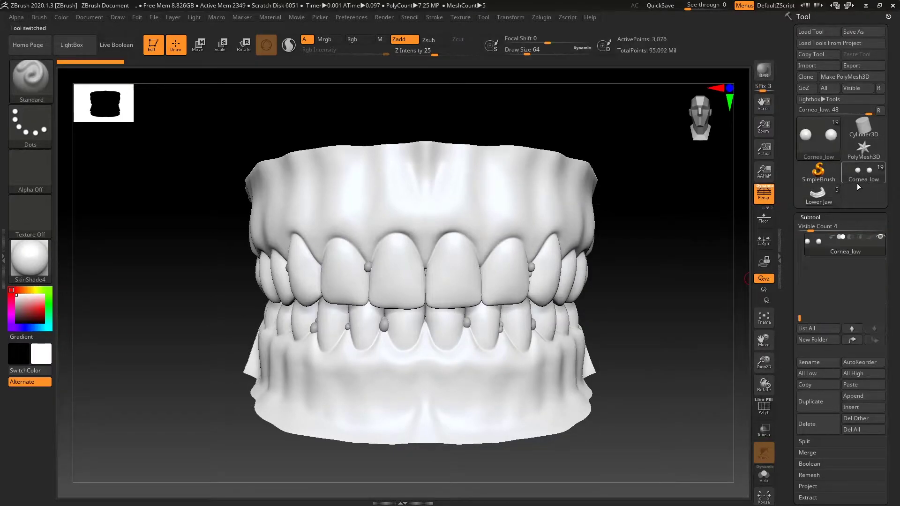
{"action": "left_click", "coordinate": [863, 174]}
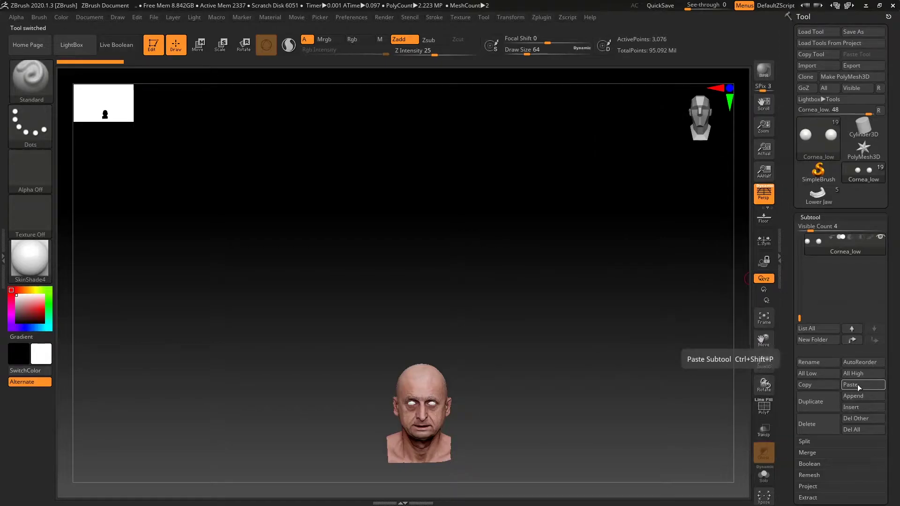
{"action": "left_click", "coordinate": [851, 385]}
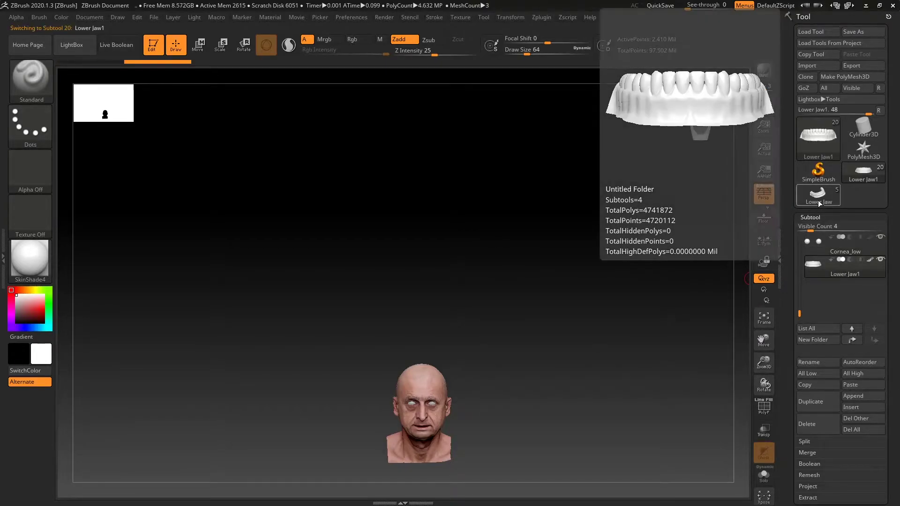
Step: Copy the Tongue subtool from the teeth set and paste it into the head tool
{"action": "left_click", "coordinate": [820, 203]}
{"action": "left_click", "coordinate": [820, 287]}
{"action": "left_click", "coordinate": [818, 384]}
{"action": "left_click", "coordinate": [862, 173]}
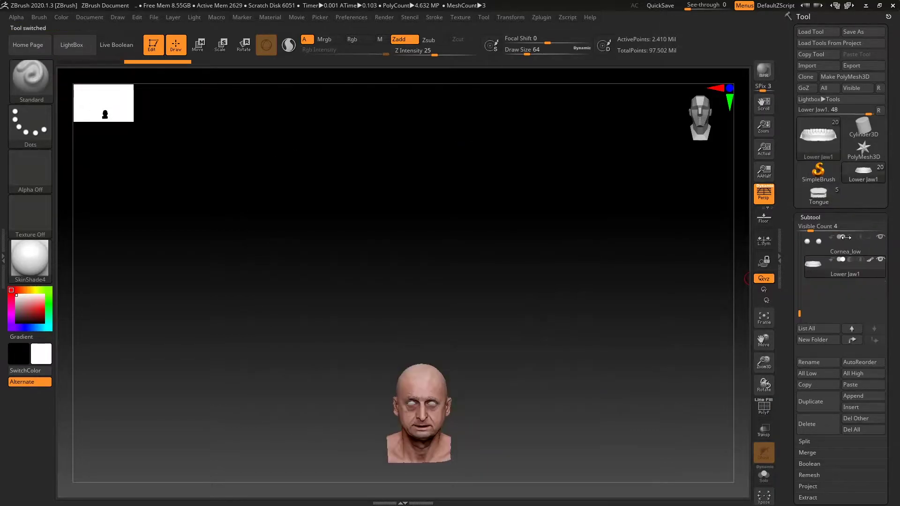
{"action": "left_click", "coordinate": [851, 384]}
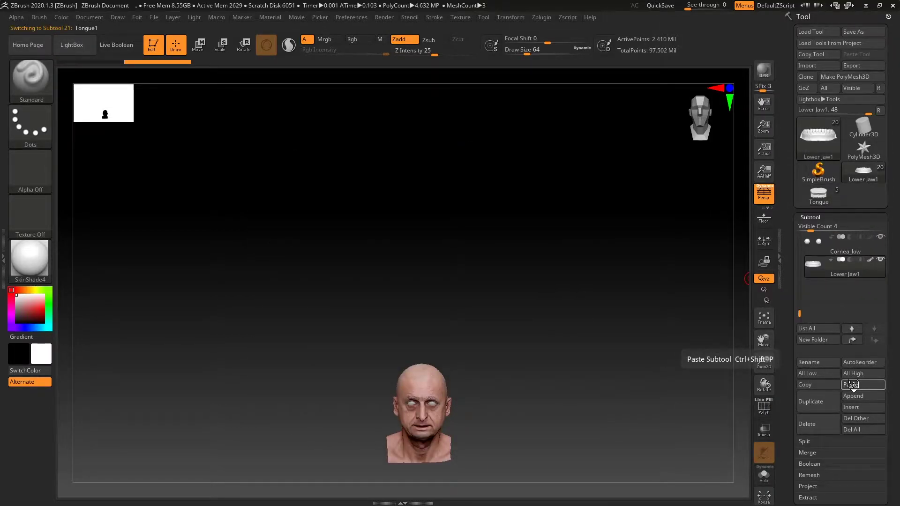
Step: Copy the Bubbles Upper Teeth subtool from the teeth set and paste it into the head tool
{"action": "left_click", "coordinate": [821, 194]}
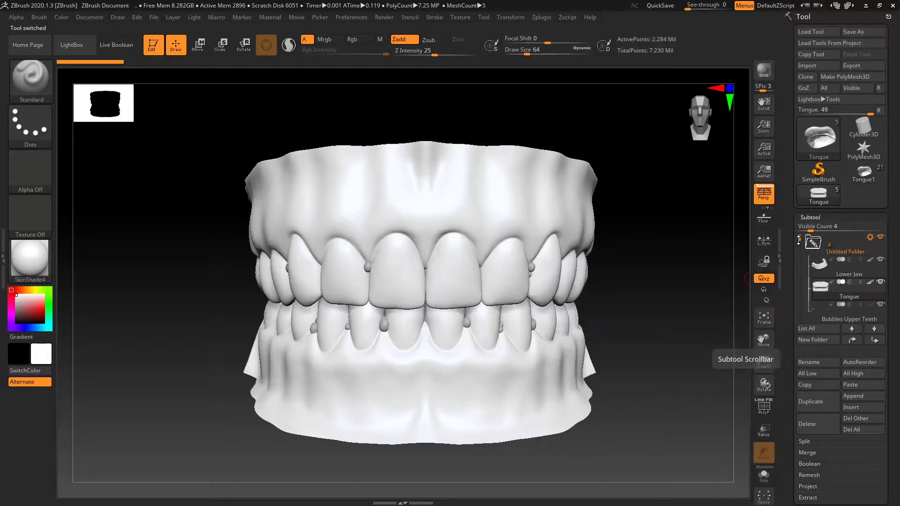
{"action": "left_click", "coordinate": [844, 292]}
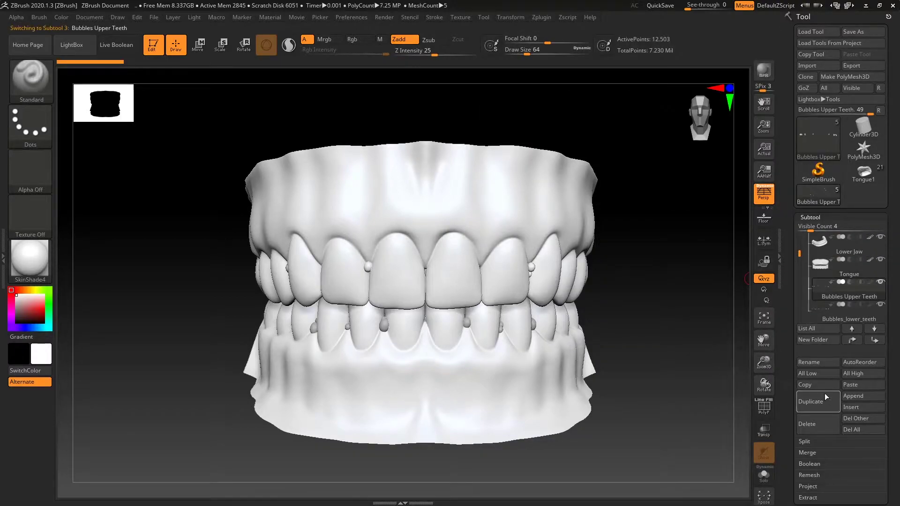
{"action": "left_click", "coordinate": [861, 176]}
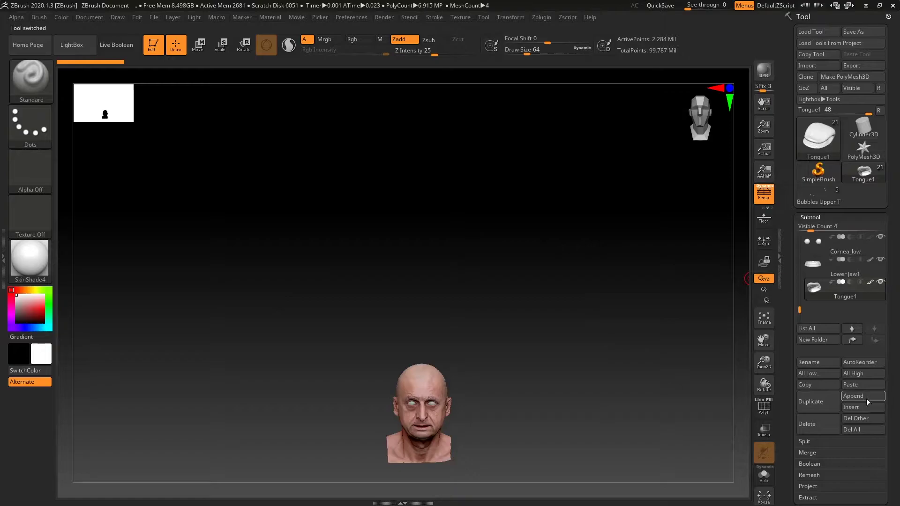
{"action": "left_click", "coordinate": [858, 385]}
Step: Copy the Bubbles_lower_teeth subtool from the teeth set and paste it into the head tool
{"action": "left_click", "coordinate": [825, 196]}
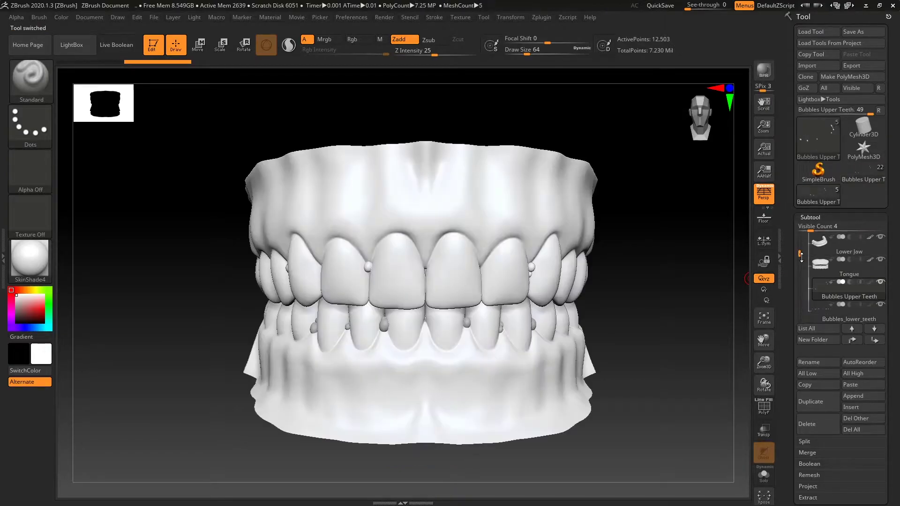
{"action": "left_click_drag", "start_coordinate": [799, 268], "coordinate": [799, 285]}
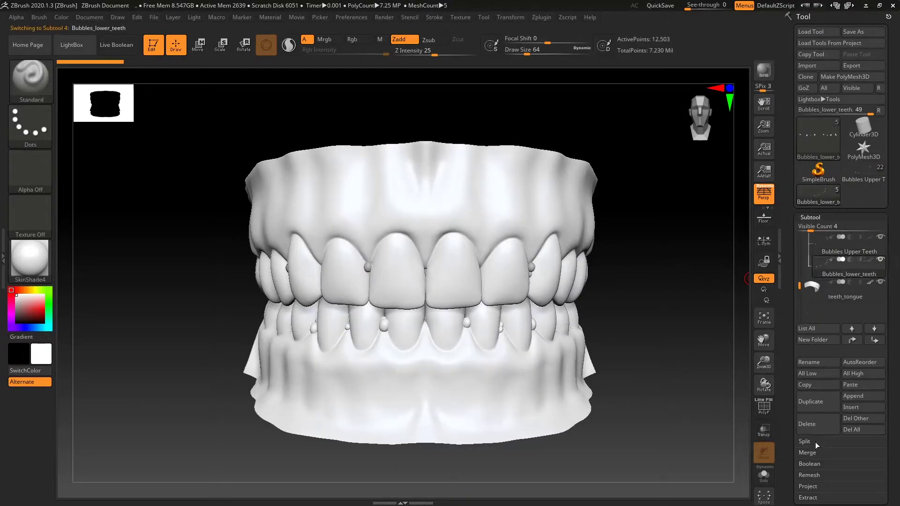
{"action": "left_click", "coordinate": [868, 179]}
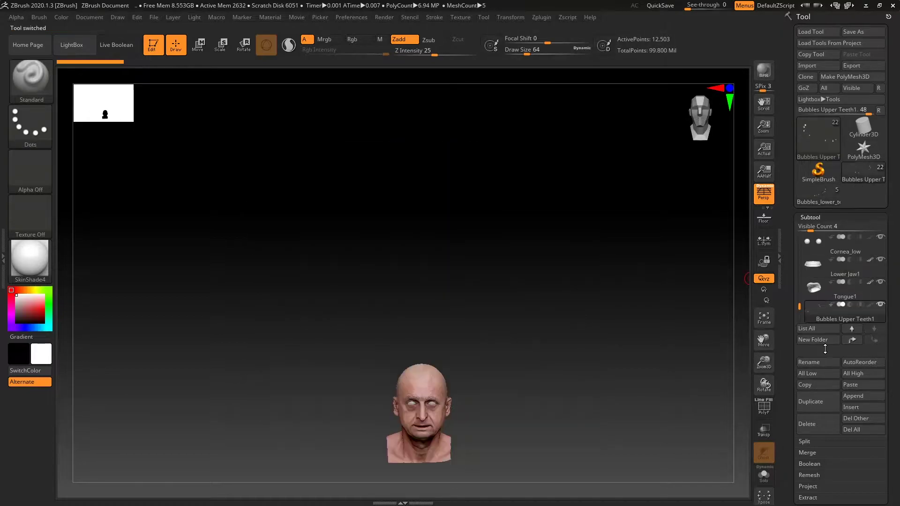
{"action": "left_click", "coordinate": [859, 387]}
Step: Copy the teeth_tongue subtool from the teeth set and paste it into the head tool
{"action": "left_click", "coordinate": [818, 196]}
{"action": "left_click", "coordinate": [824, 289]}
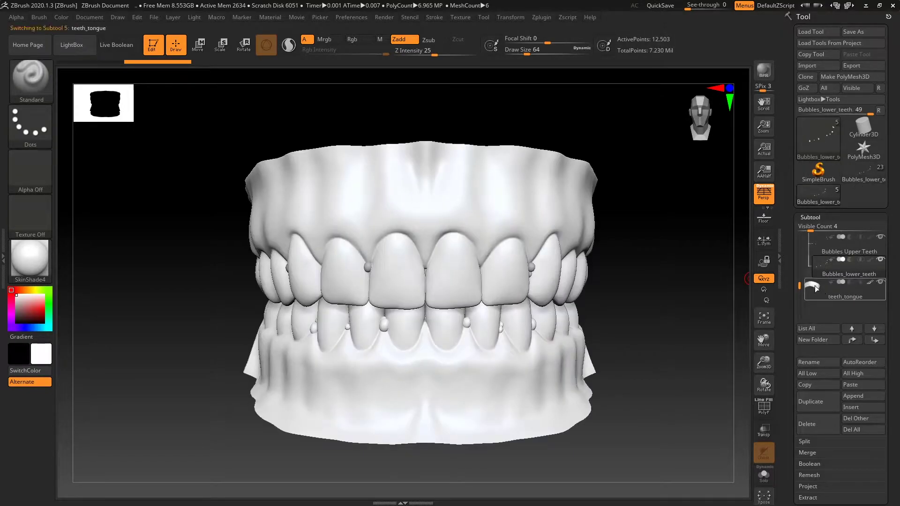
{"action": "left_click", "coordinate": [824, 387]}
{"action": "left_click", "coordinate": [854, 173]}
{"action": "left_click", "coordinate": [864, 385]}
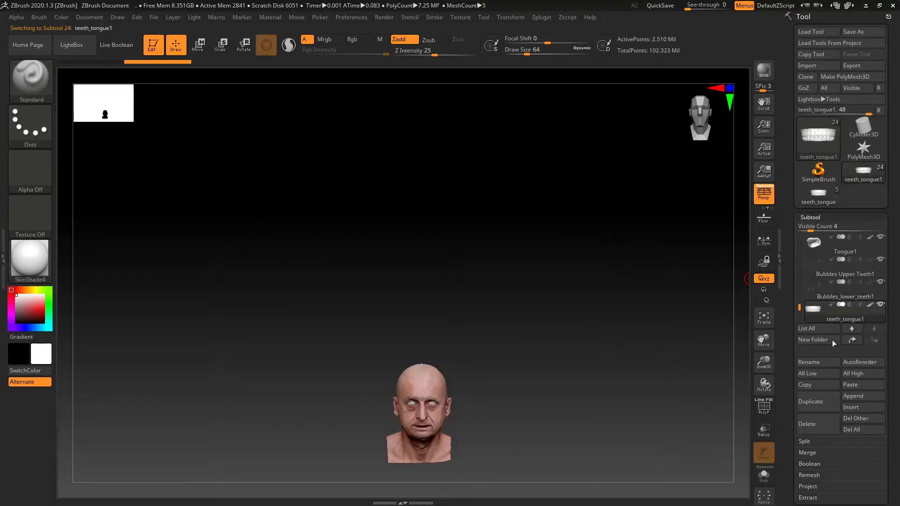
Step: Select the Lower Jaw1 subtool in the head tool and hide all other subtools
{"action": "left_click_drag", "start_coordinate": [800, 308], "coordinate": [800, 296]}
{"action": "left_click", "coordinate": [811, 289]}
{"action": "left_click_drag", "start_coordinate": [599, 366], "coordinate": [619, 223], "text": "alt"}
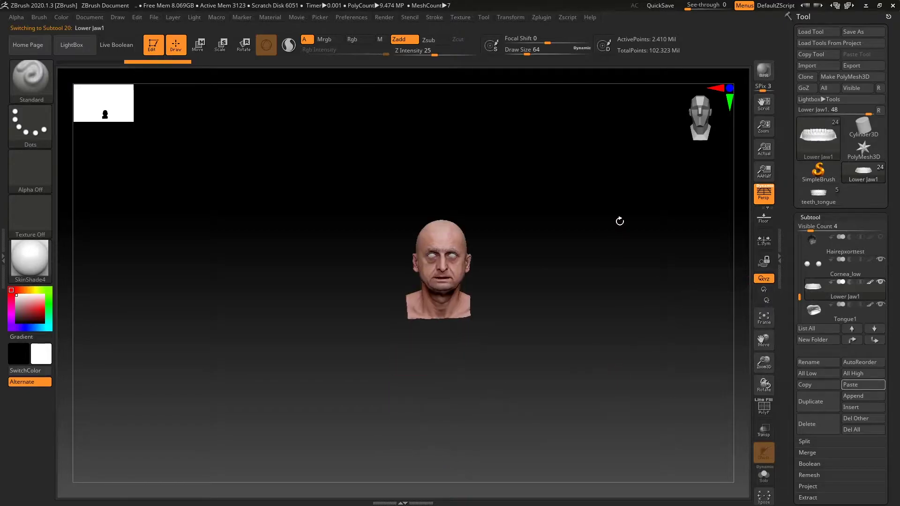
{"action": "left_click_drag", "start_coordinate": [612, 260], "coordinate": [669, 266], "text": "alt"}
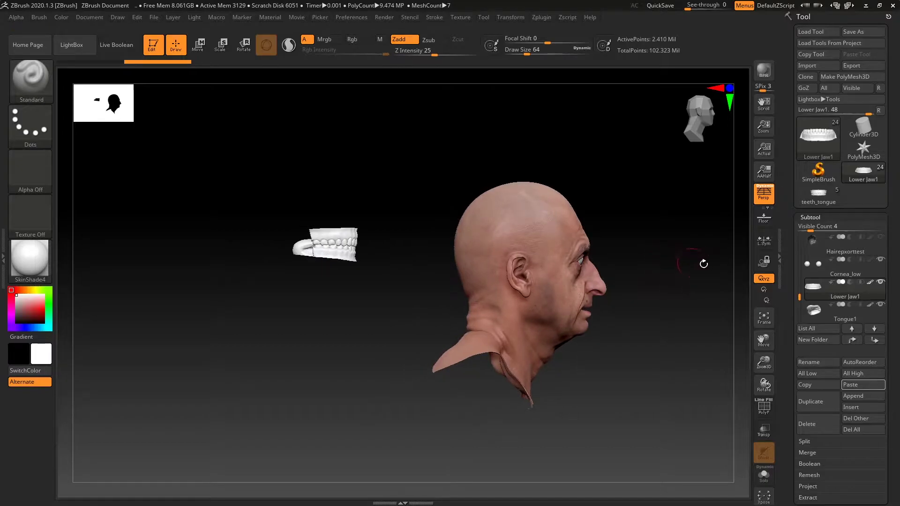
{"action": "left_click", "coordinate": [881, 260]}
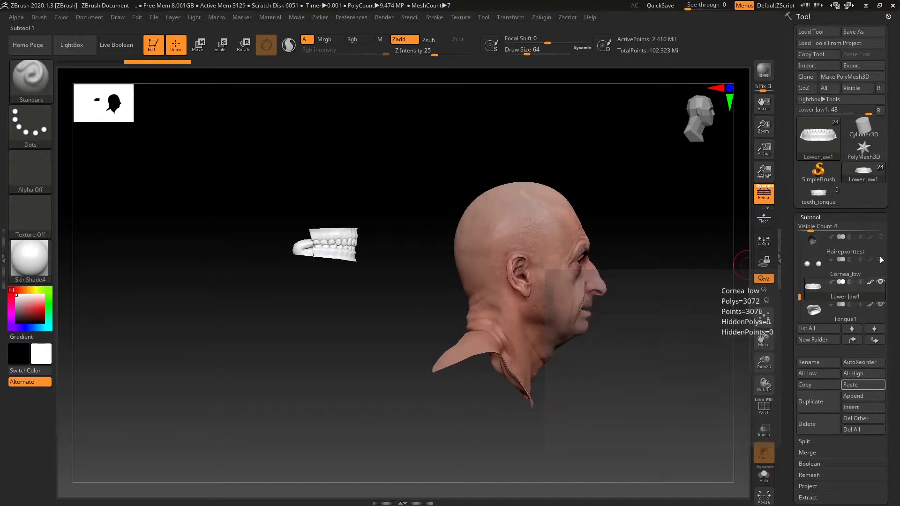
{"action": "left_click", "coordinate": [881, 283], "text": "shift"}
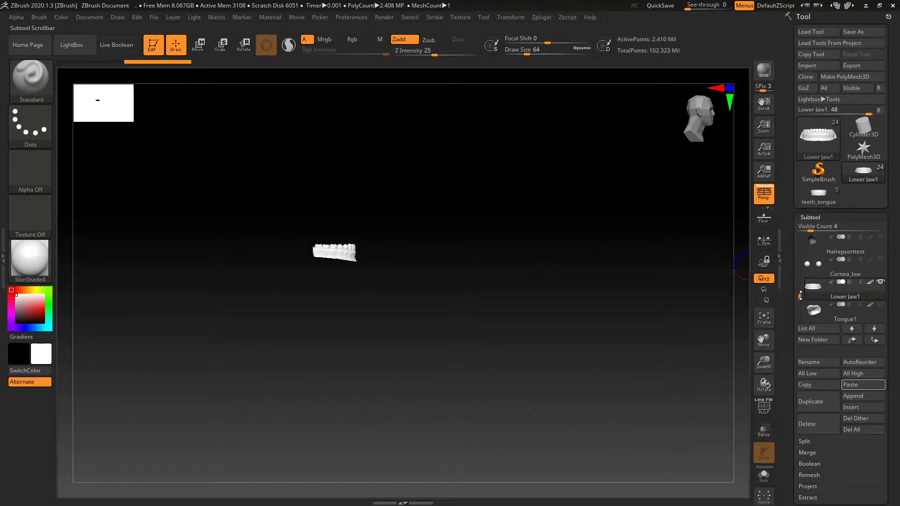
Step: Make the endmodel head subtool visible alongside the lower jaw
{"action": "left_click_drag", "start_coordinate": [801, 296], "coordinate": [804, 253]}
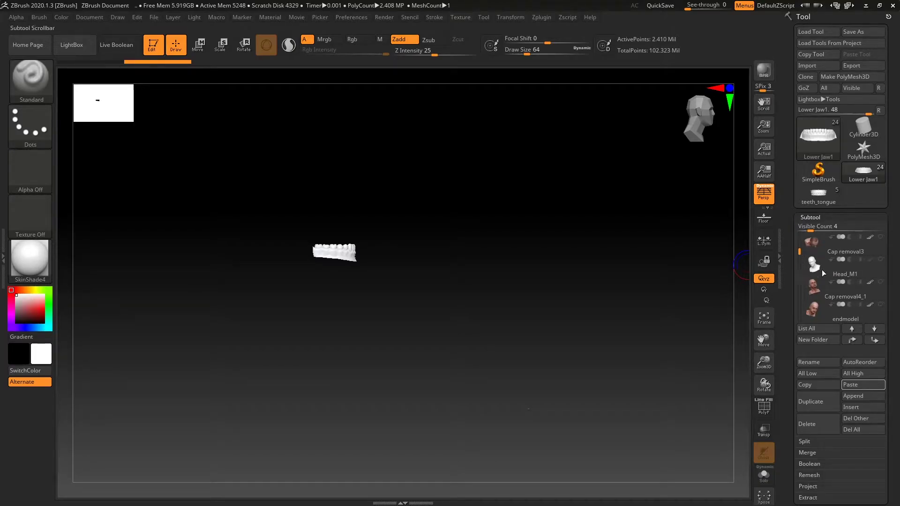
{"action": "left_click", "coordinate": [881, 304]}
{"action": "mouse_move", "coordinate": [800, 252]}
{"action": "left_mouse_down"}
{"action": "mouse_move", "coordinate": [800, 271]}
{"action": "mouse_move", "coordinate": [800, 261]}
{"action": "left_mouse_up"}
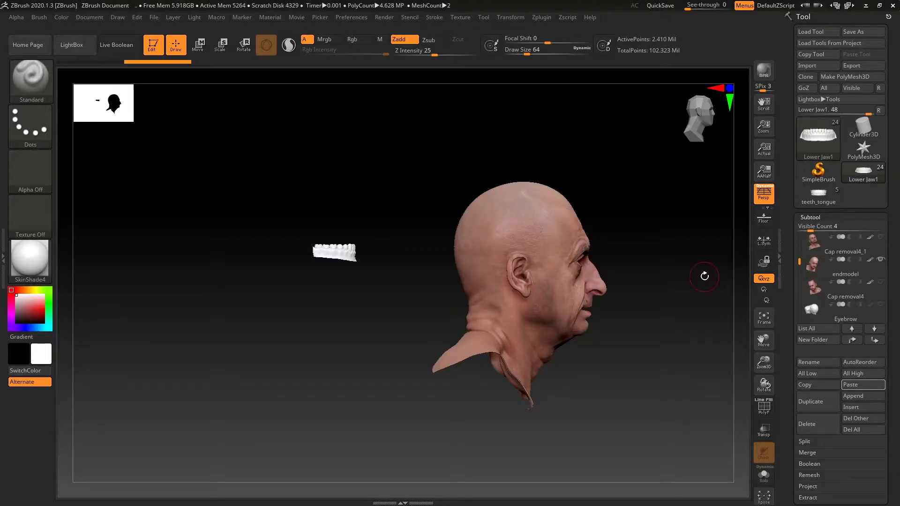
{"action": "left_click_drag", "start_coordinate": [705, 277], "coordinate": [726, 275]}
Step: Make the Tongue1, Bubbles Upper Teeth1, Bubbles_lower_teeth1 and teeth_tongue1 subtools visible
{"action": "left_click_drag", "start_coordinate": [800, 262], "coordinate": [801, 299]}
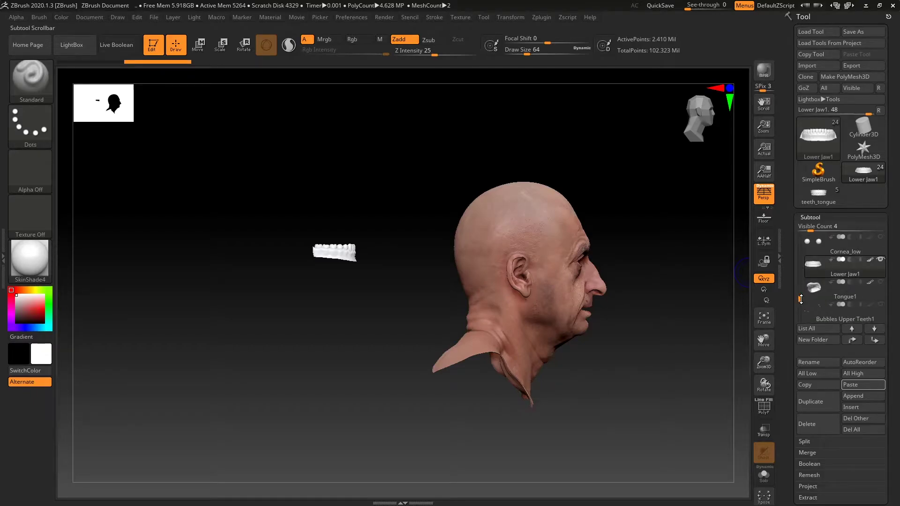
{"action": "left_click", "coordinate": [881, 282]}
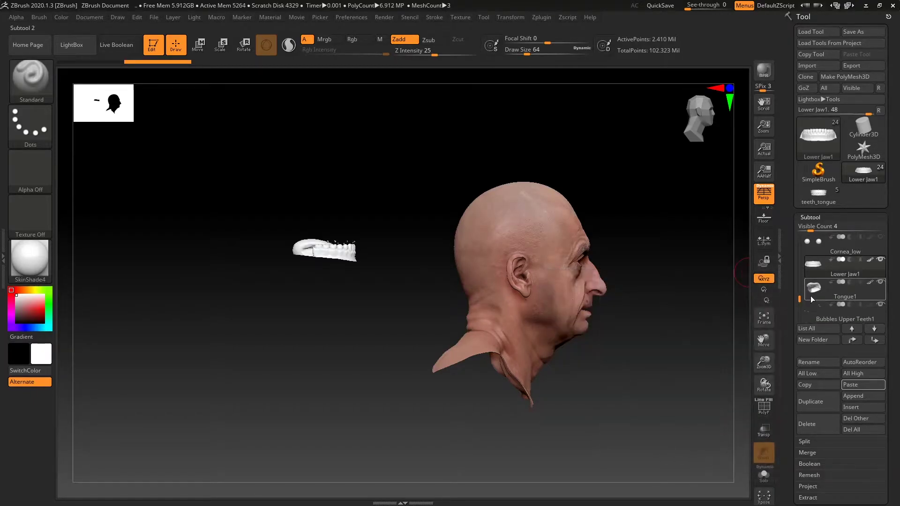
{"action": "scroll", "coordinate": [882, 300], "scroll_direction": "down", "scroll_amount": 2}
{"action": "left_click", "coordinate": [881, 283]}
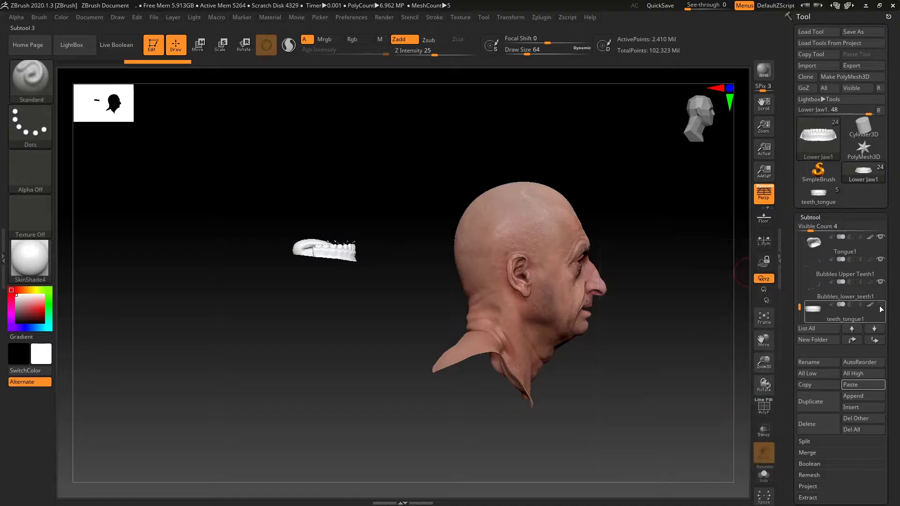
{"action": "left_click", "coordinate": [881, 305]}
{"action": "left_click_drag", "start_coordinate": [800, 308], "coordinate": [799, 315]}
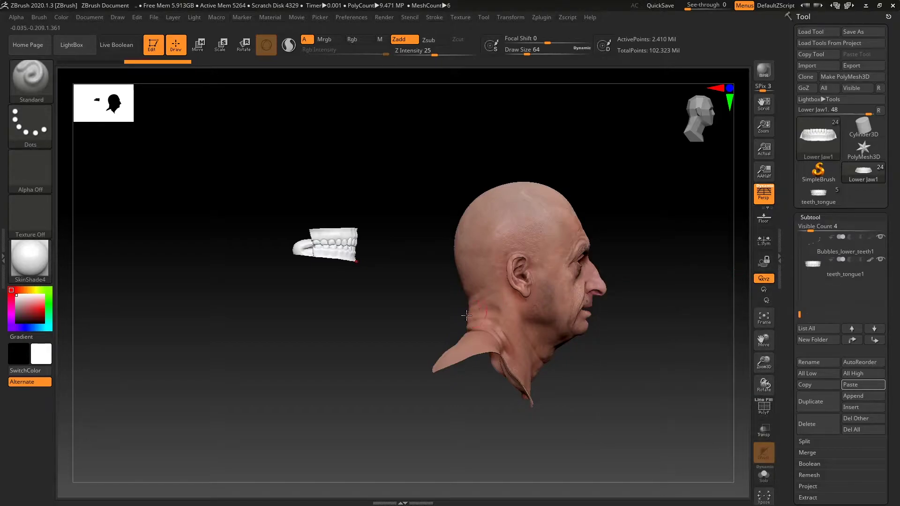
Step: Frame the pasted teeth set and examine it from several angles
{"action": "left_click_drag", "start_coordinate": [452, 315], "coordinate": [539, 352]}
{"action": "left_click_drag", "start_coordinate": [594, 318], "coordinate": [690, 347]}
{"action": "left_click_drag", "start_coordinate": [445, 237], "coordinate": [469, 267], "text": "alt"}
{"action": "key", "text": "f"}
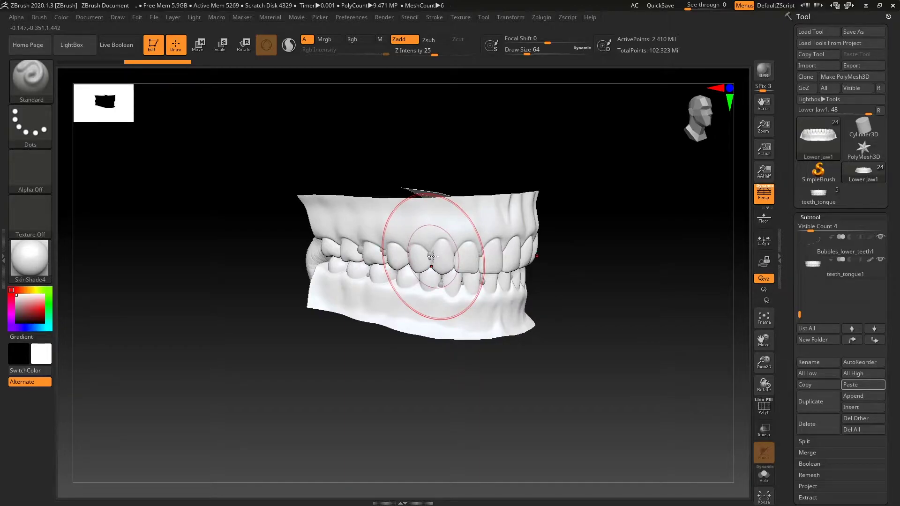
{"action": "left_click_drag", "start_coordinate": [591, 285], "coordinate": [608, 342]}
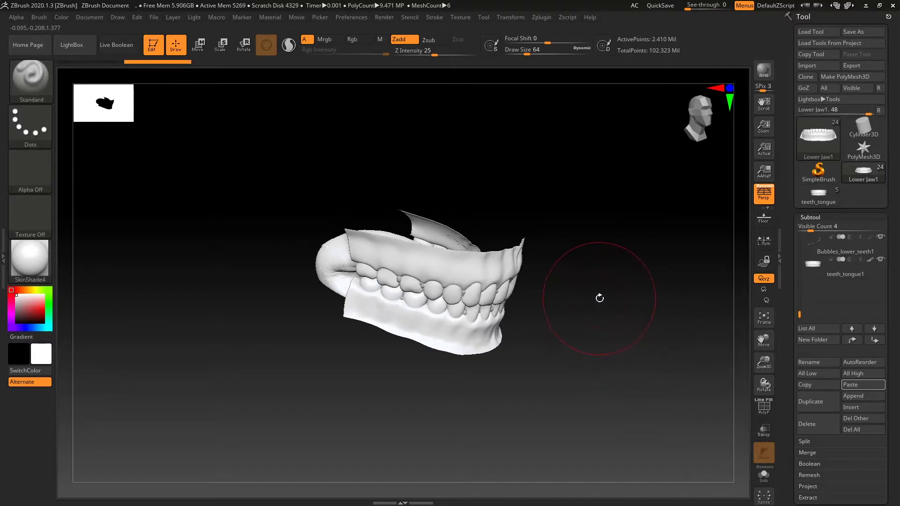
{"action": "left_click_drag", "start_coordinate": [599, 299], "coordinate": [567, 251]}
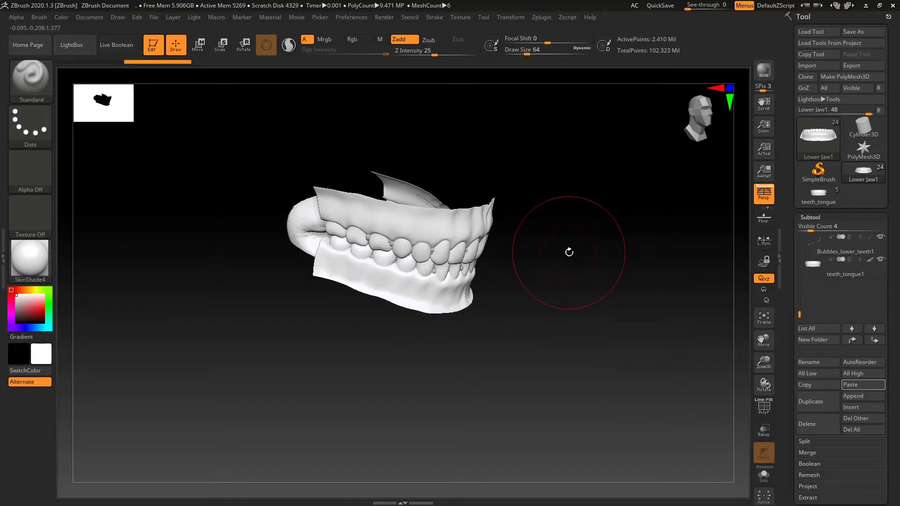
Step: Create a new subtool folder named "teeth" holding the Lower Jaw1 subtool
{"action": "left_click_drag", "start_coordinate": [569, 253], "coordinate": [521, 175]}
{"action": "left_click_drag", "start_coordinate": [802, 314], "coordinate": [798, 300]}
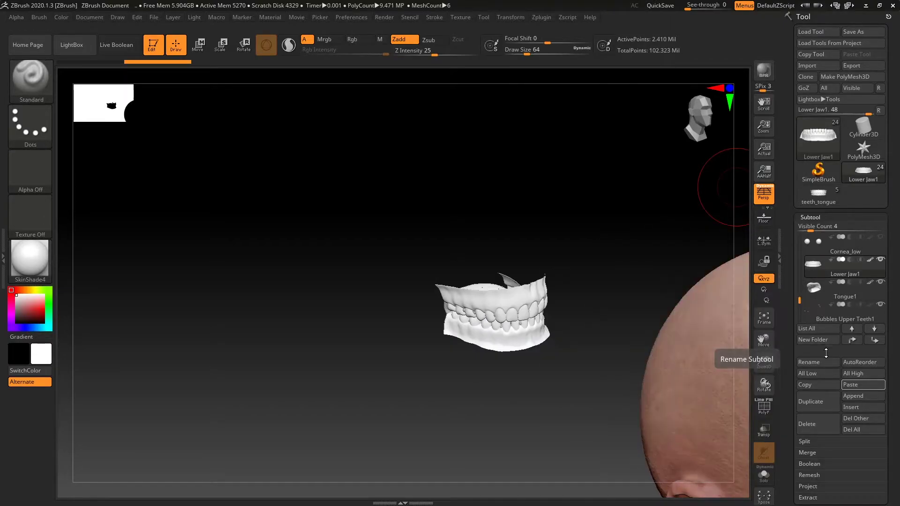
{"action": "left_click", "coordinate": [825, 342]}
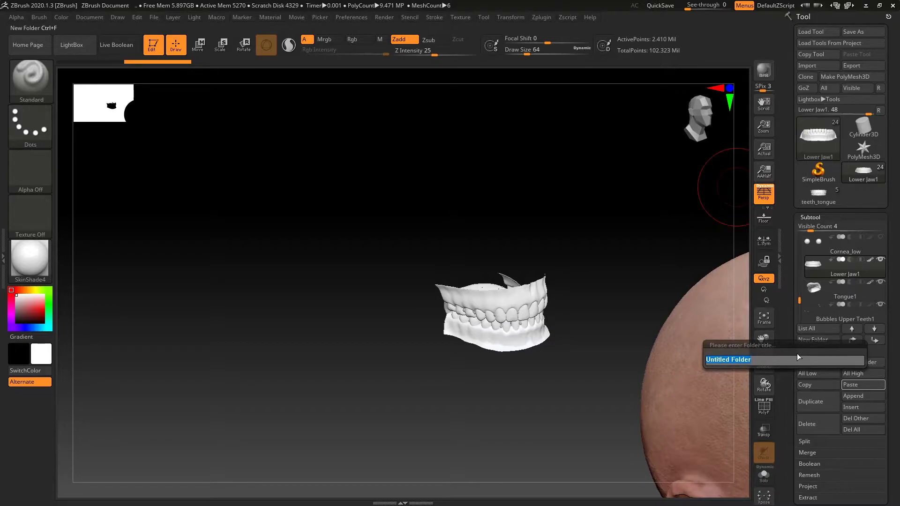
{"action": "key", "text": "Return"}
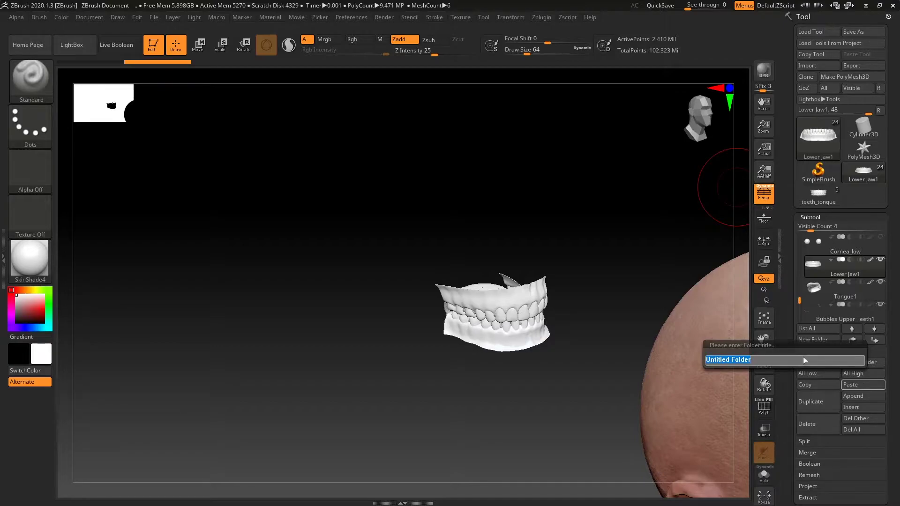
{"action": "type", "text": "tew="}
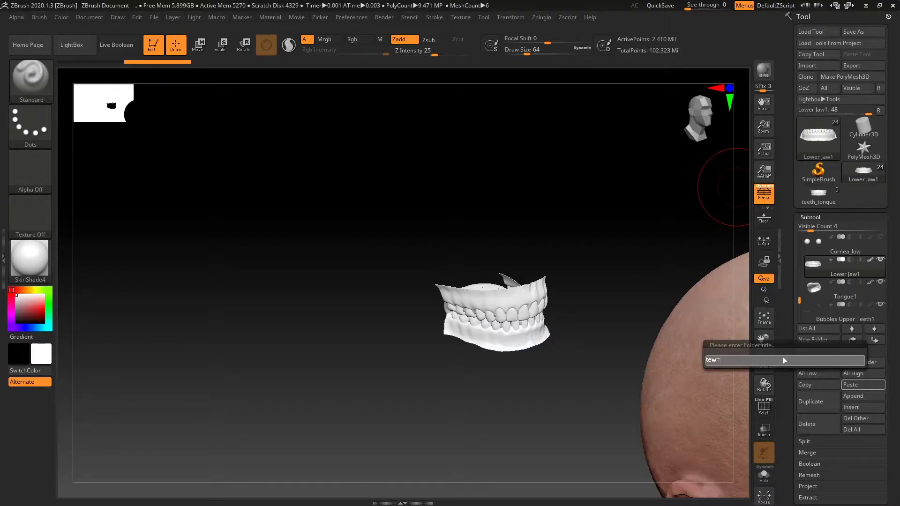
{"action": "key", "text": "BackSpace"}
{"action": "key", "text": "BackSpace"}
{"action": "type", "text": "eth"}
{"action": "key", "text": "Return"}
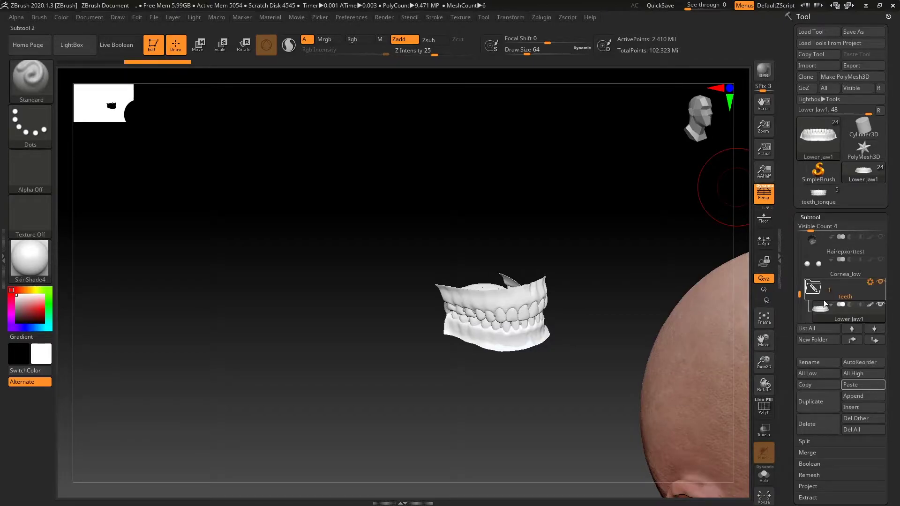
Step: Move Tongue1, Bubbles Upper Teeth1, Bubbles_lower_teeth1 and teeth_tongue1 into the teeth folder and collapse it
{"action": "scroll", "coordinate": [824, 300], "scroll_direction": "down", "scroll_amount": 1}
{"action": "left_click", "coordinate": [816, 310]}
{"action": "left_click_drag", "start_coordinate": [816, 310], "coordinate": [814, 266]}
{"action": "left_click_drag", "start_coordinate": [800, 297], "coordinate": [803, 305]}
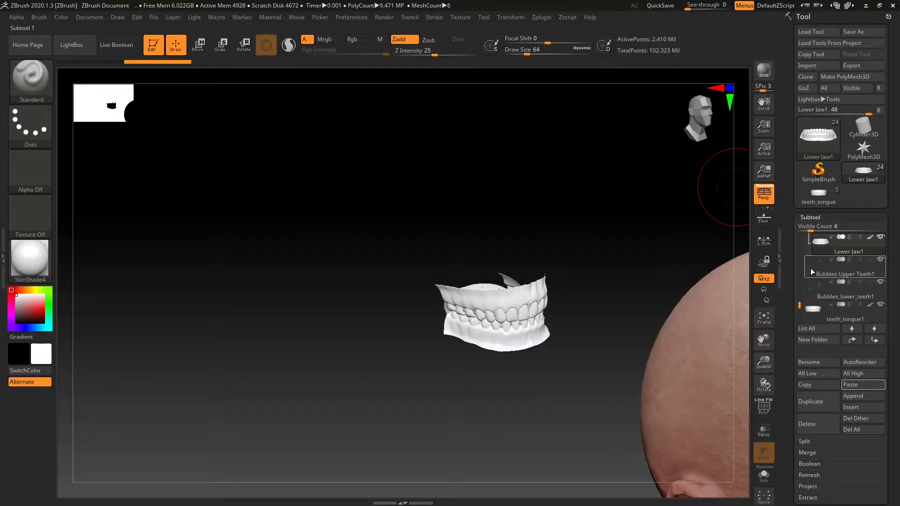
{"action": "left_click_drag", "start_coordinate": [811, 268], "coordinate": [816, 259]}
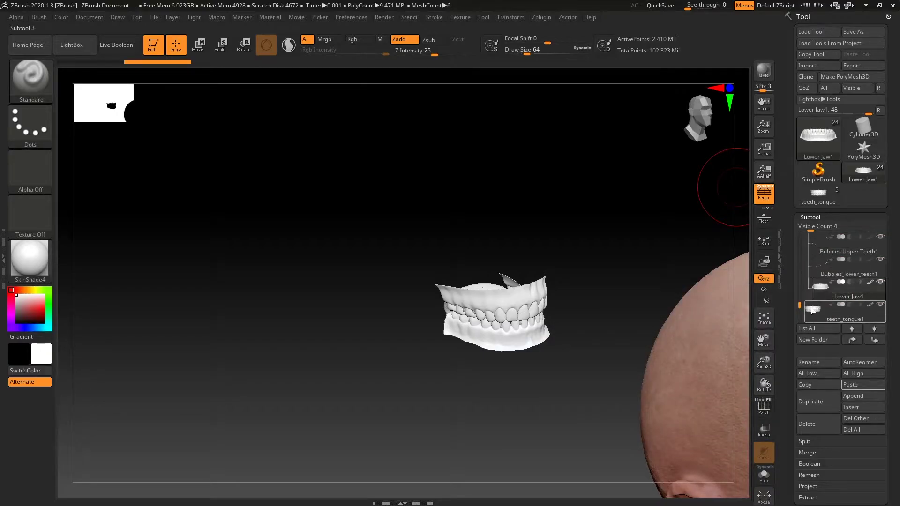
{"action": "mouse_move", "coordinate": [801, 305]}
{"action": "left_mouse_down"}
{"action": "mouse_move", "coordinate": [801, 283]}
{"action": "mouse_move", "coordinate": [805, 296]}
{"action": "left_mouse_up"}
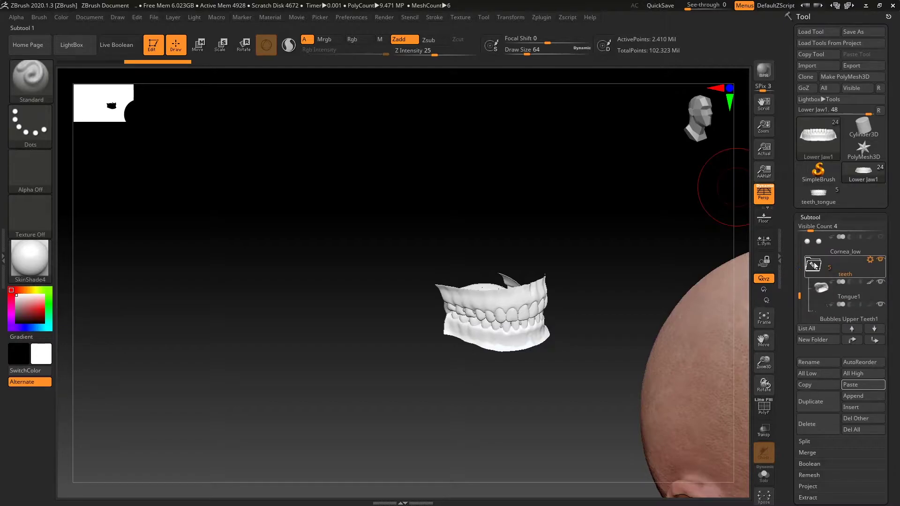
{"action": "left_click", "coordinate": [815, 266]}
Step: Activate the Move gizmo for transposing all selected subtools, with the head and teeth set both in side view
{"action": "right_click_drag", "start_coordinate": [650, 283], "coordinate": [465, 167], "text": "ctrl"}
{"action": "right_click_drag", "start_coordinate": [670, 195], "coordinate": [600, 166], "text": "ctrl"}
{"action": "right_click_drag", "start_coordinate": [656, 203], "coordinate": [448, 118]}
{"action": "left_click", "coordinate": [200, 51]}
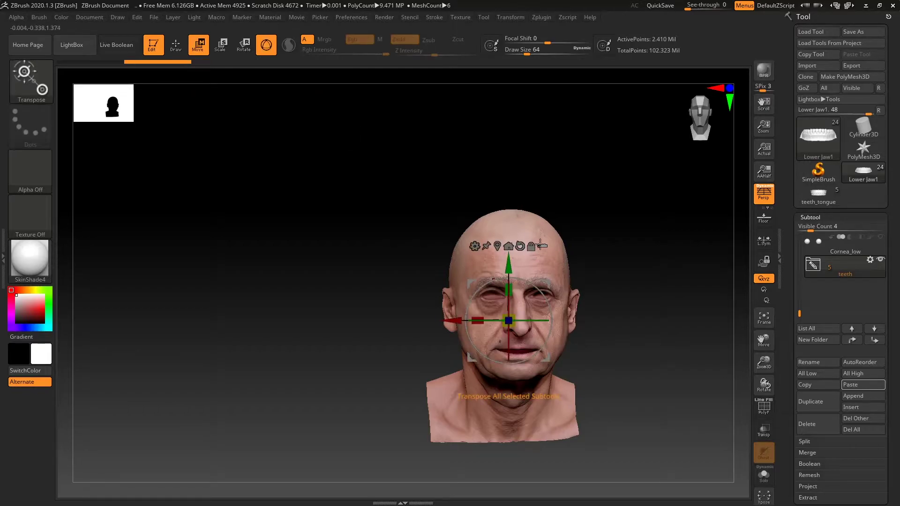
{"action": "right_click_drag", "start_coordinate": [612, 248], "coordinate": [638, 247]}
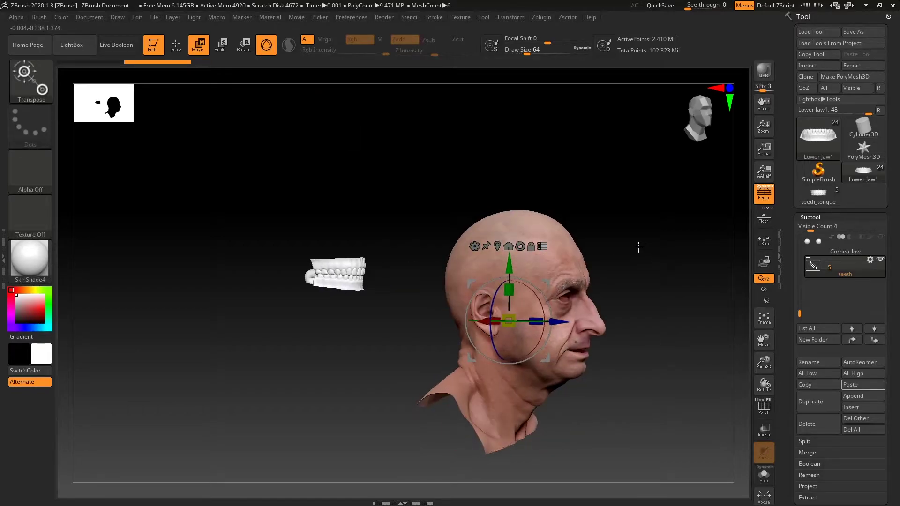
Step: Set the transpose selection so that the head is selected and the teeth set is excluded
{"action": "left_click", "coordinate": [560, 249], "text": "ctrl+shift"}
{"action": "key", "text": "ctrl+shift"}
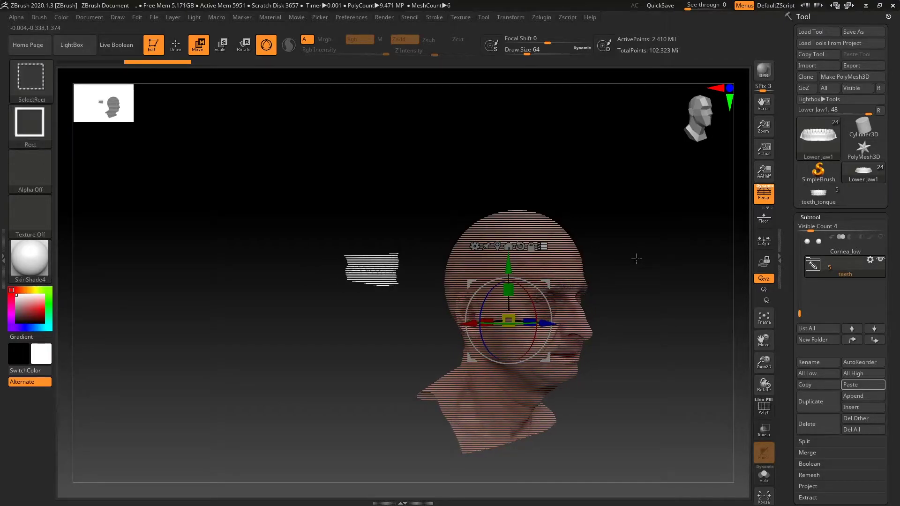
{"action": "left_click", "coordinate": [533, 263], "text": "ctrl+shift"}
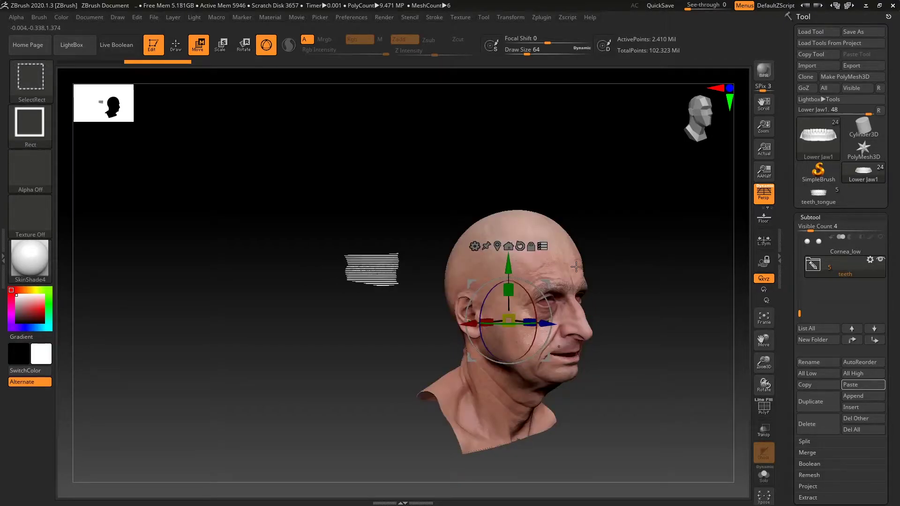
{"action": "left_click_drag", "start_coordinate": [604, 265], "coordinate": [634, 297]}
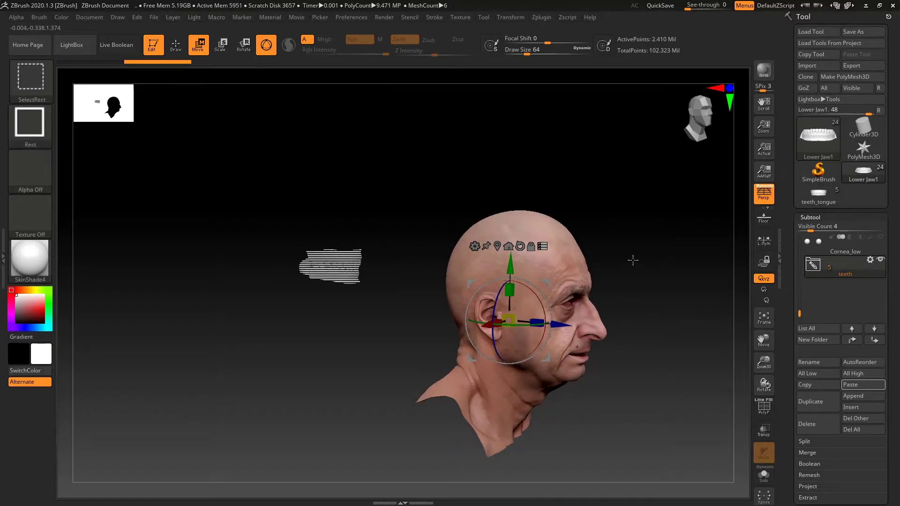
{"action": "left_click_drag", "start_coordinate": [635, 260], "coordinate": [669, 287], "text": "ctrl+shift"}
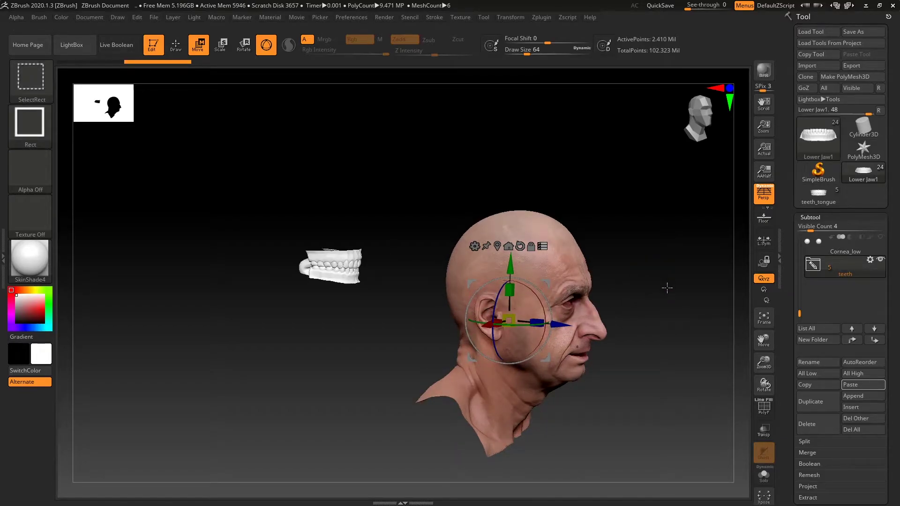
{"action": "key", "text": "ctrl"}
{"action": "key", "text": "ctrl+z"}
{"action": "key", "text": "ctrl+shift+z"}
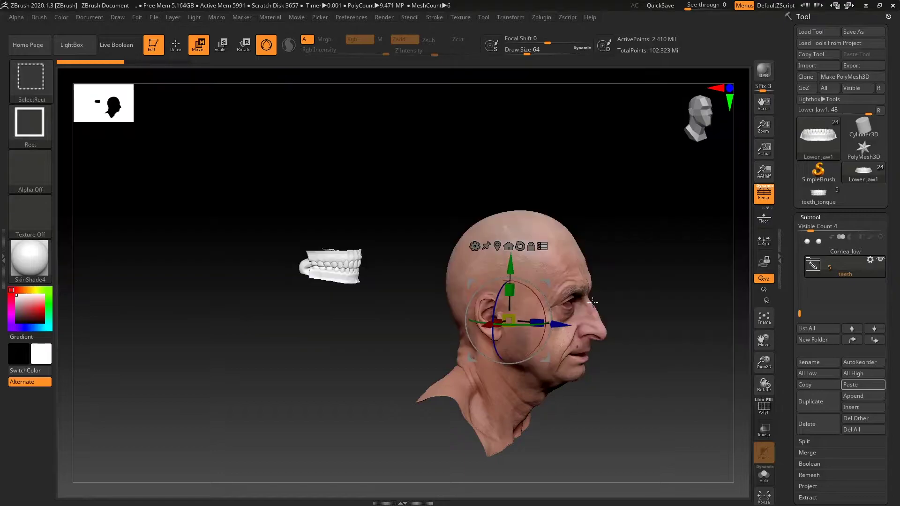
{"action": "left_click_drag", "start_coordinate": [622, 269], "coordinate": [623, 269], "text": "ctrl+shift"}
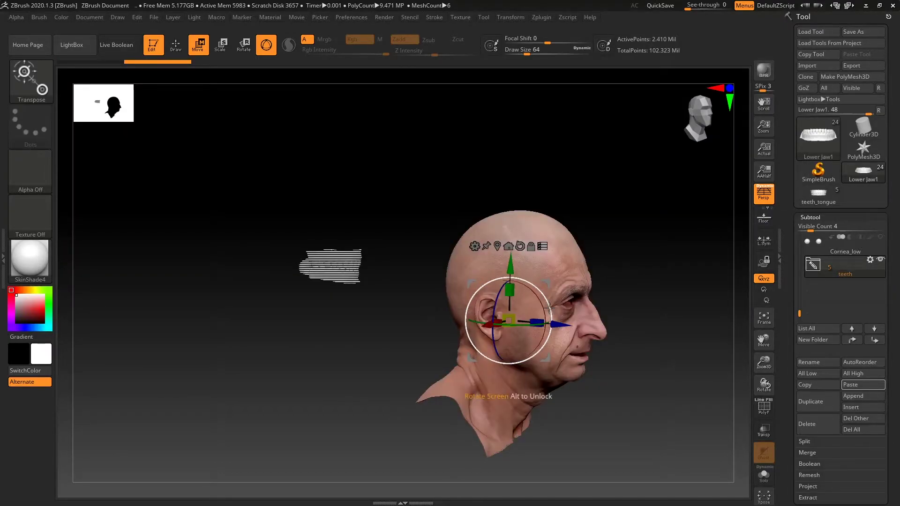
{"action": "left_click_drag", "start_coordinate": [562, 324], "coordinate": [596, 323]}
{"action": "key", "text": "ctrl"}
{"action": "key", "text": "ctrl+z"}
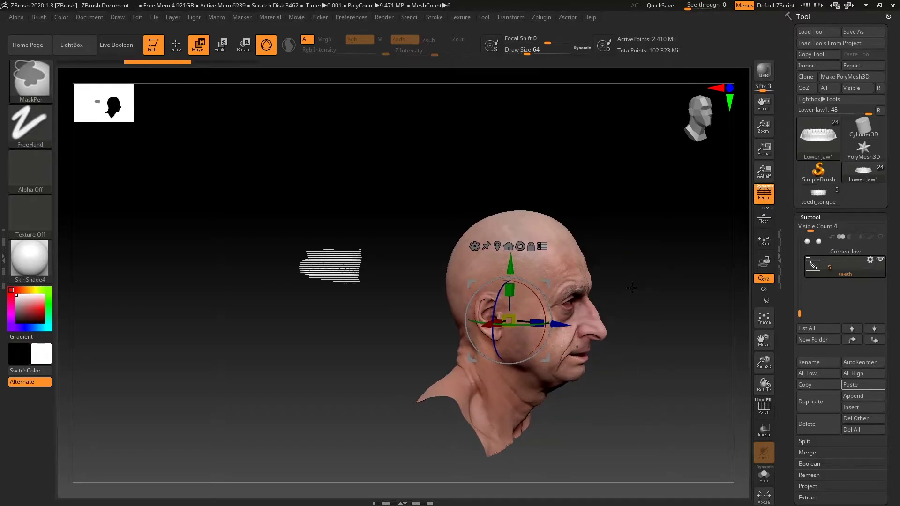
Step: Invert the transpose selection so only the teeth are selected, and move the teeth set forward into the head's mouth area
{"action": "left_click", "coordinate": [657, 267], "text": "ctrl+shift"}
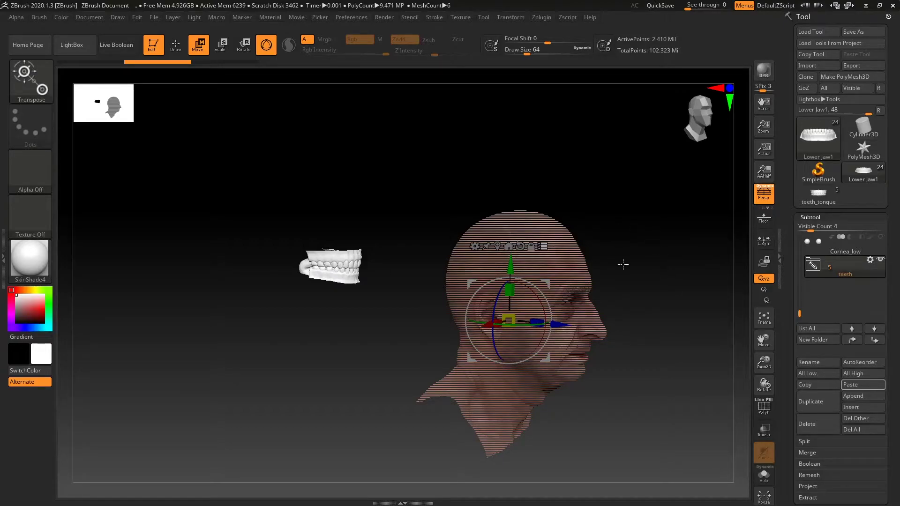
{"action": "left_click_drag", "start_coordinate": [657, 263], "coordinate": [650, 295]}
{"action": "left_click_drag", "start_coordinate": [563, 332], "coordinate": [826, 347]}
{"action": "left_click_drag", "start_coordinate": [607, 324], "coordinate": [296, 89], "text": "alt"}
{"action": "left_click", "coordinate": [506, 254]}
{"action": "left_click", "coordinate": [474, 252]}
{"action": "left_click_drag", "start_coordinate": [474, 251], "coordinate": [452, 304], "text": "alt"}
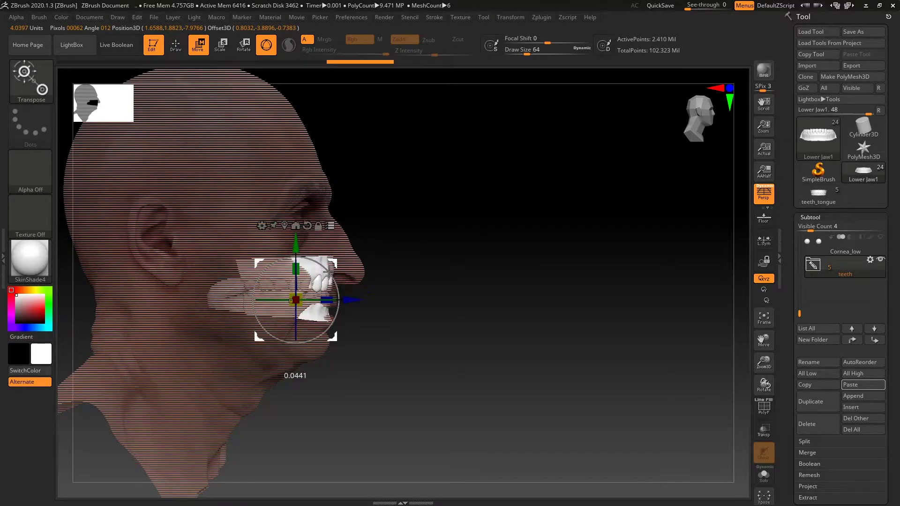
Step: Lower the teeth set and nudge it forward to the lips, and centre it sideways in the mouth from the front
{"action": "left_click_drag", "start_coordinate": [386, 273], "coordinate": [559, 248]}
{"action": "right_click_drag", "start_coordinate": [560, 247], "coordinate": [560, 281], "text": "ctrl"}
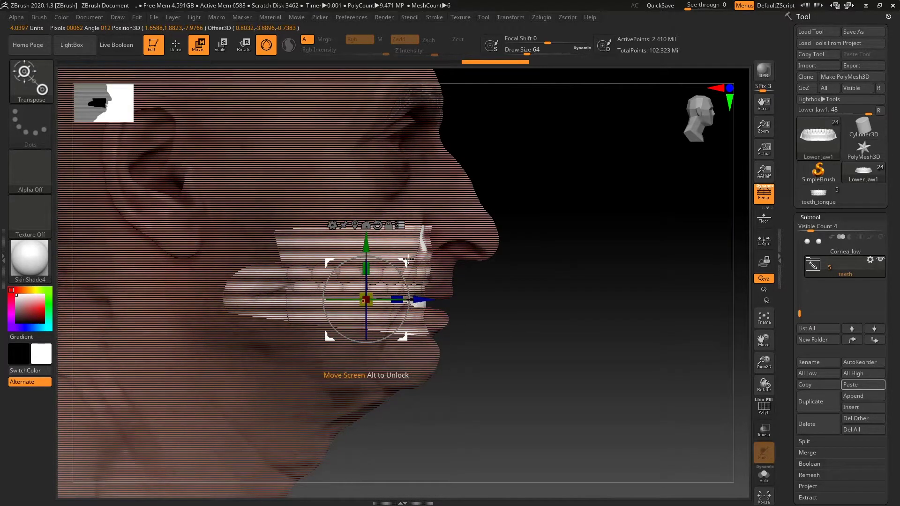
{"action": "left_click_drag", "start_coordinate": [406, 262], "coordinate": [412, 277]}
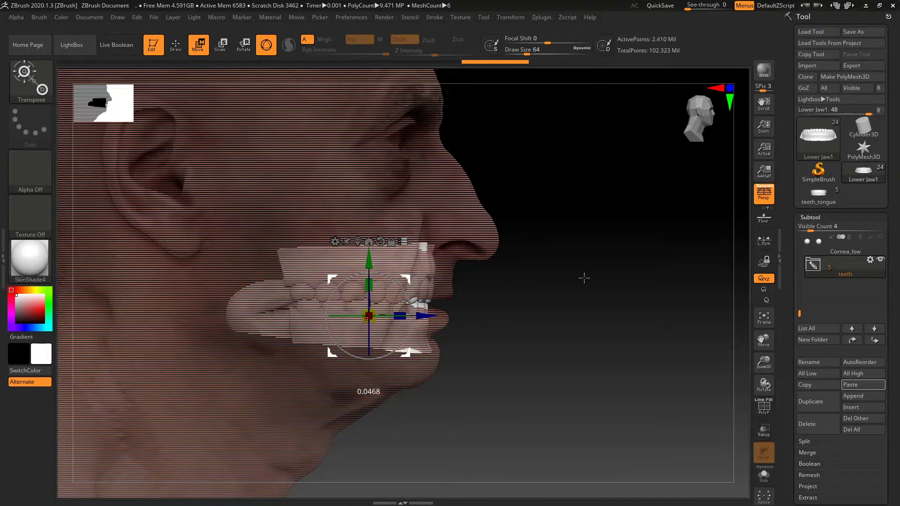
{"action": "left_click_drag", "start_coordinate": [583, 277], "coordinate": [607, 305]}
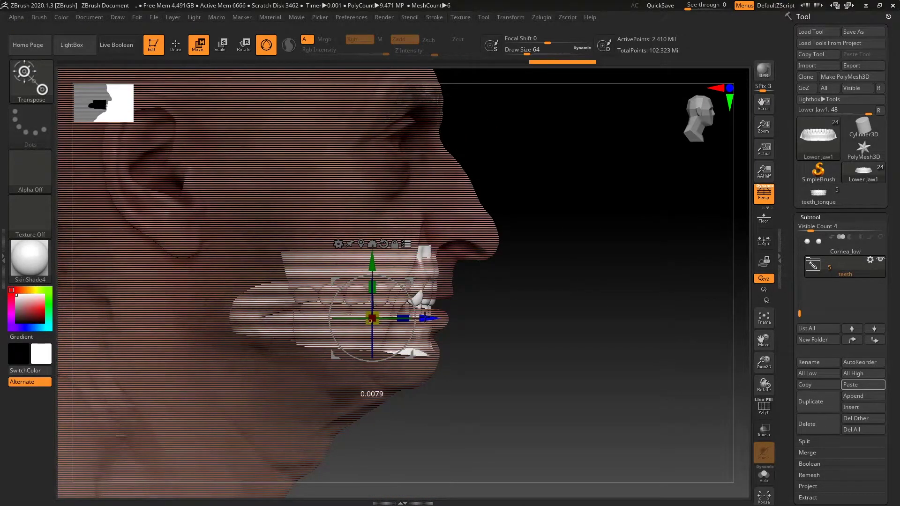
{"action": "left_click_drag", "start_coordinate": [425, 318], "coordinate": [427, 318]}
{"action": "left_click_drag", "start_coordinate": [643, 360], "coordinate": [623, 331]}
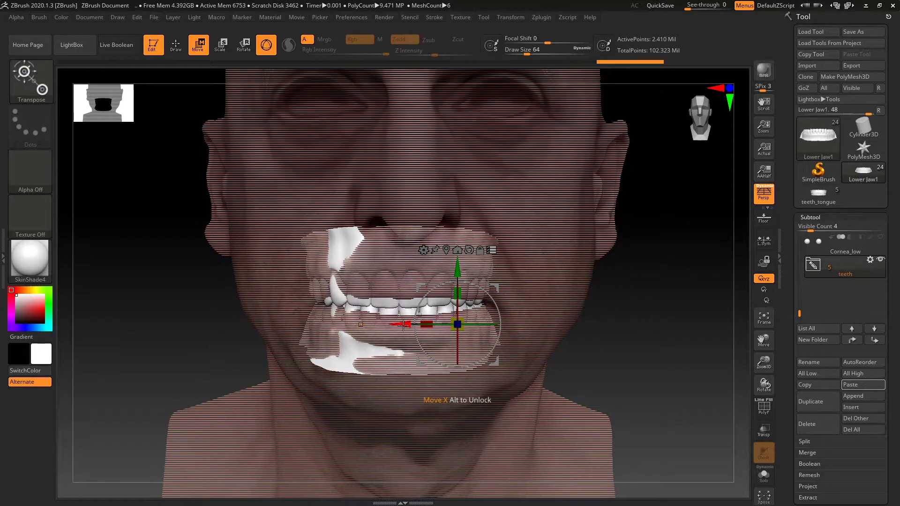
{"action": "key", "text": "ctrl+z"}
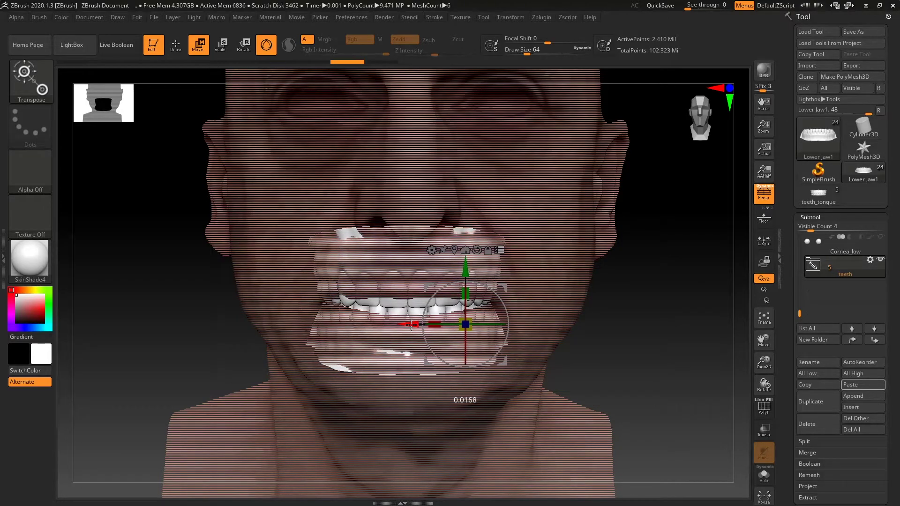
Step: Nudge the teeth set backward along Z so it sits just behind the lips in side view
{"action": "left_click_drag", "start_coordinate": [705, 348], "coordinate": [629, 327]}
{"action": "left_click_drag", "start_coordinate": [307, 322], "coordinate": [423, 325], "text": "alt"}
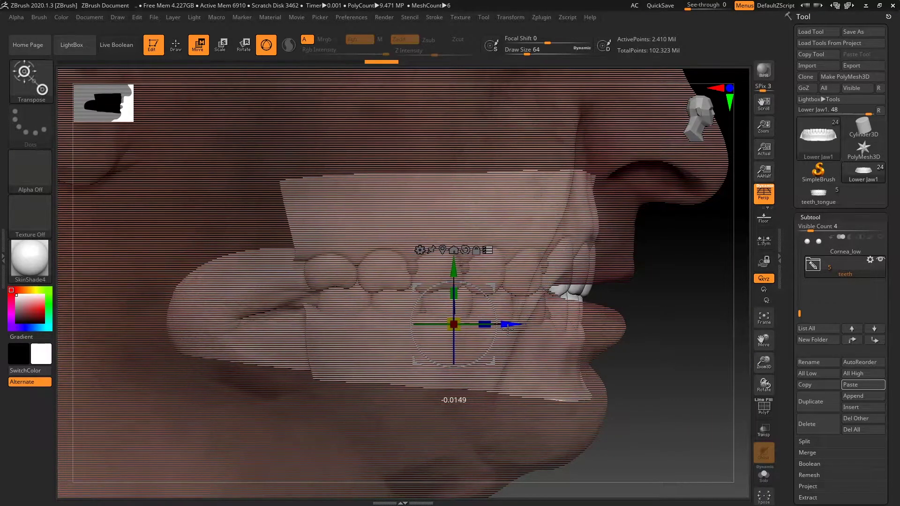
{"action": "left_click_drag", "start_coordinate": [653, 306], "coordinate": [645, 333]}
{"action": "left_click_drag", "start_coordinate": [497, 331], "coordinate": [509, 331]}
{"action": "left_click_drag", "start_coordinate": [652, 330], "coordinate": [582, 309]}
{"action": "left_click_drag", "start_coordinate": [646, 360], "coordinate": [679, 362]}
{"action": "right_click_drag", "start_coordinate": [680, 361], "coordinate": [658, 304], "text": "ctrl"}
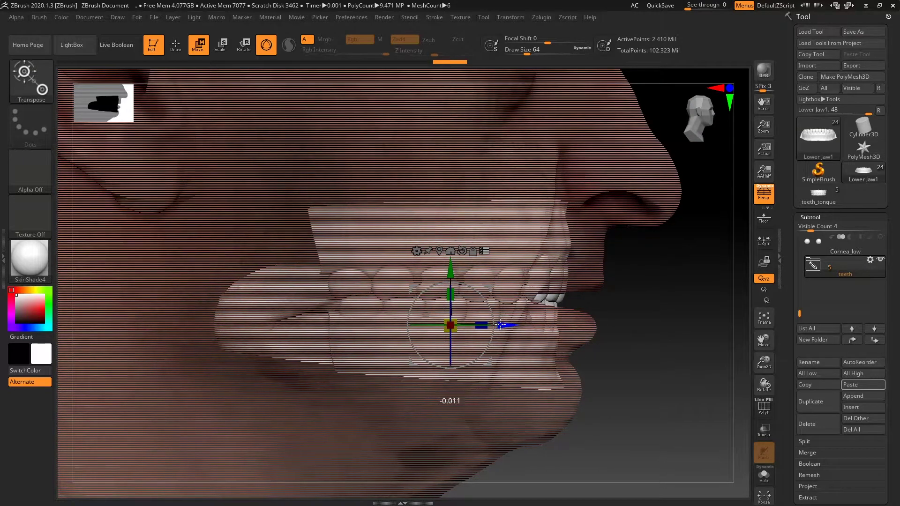
{"action": "left_click_drag", "start_coordinate": [503, 325], "coordinate": [503, 324]}
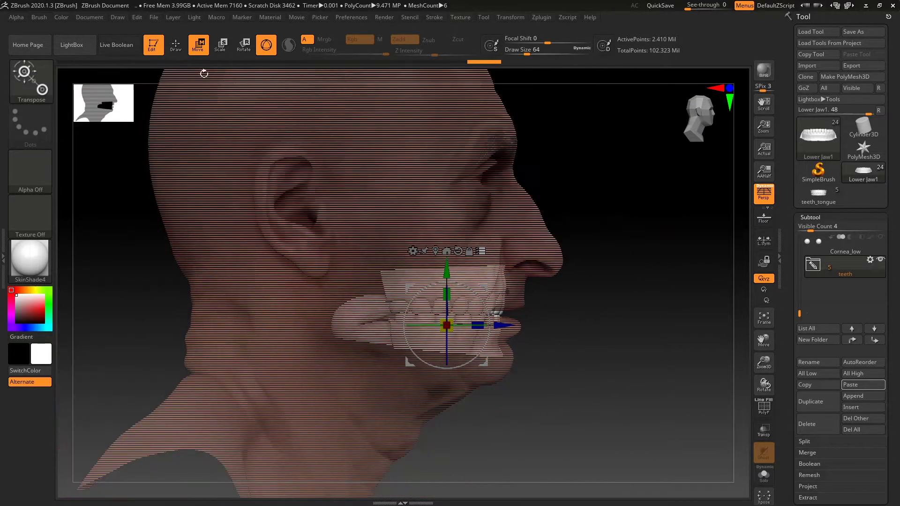
Step: Return to Draw mode and examine the fit of the teeth in the mouth from the front
{"action": "key", "text": "q"}
{"action": "left_click_drag", "start_coordinate": [619, 272], "coordinate": [619, 346]}
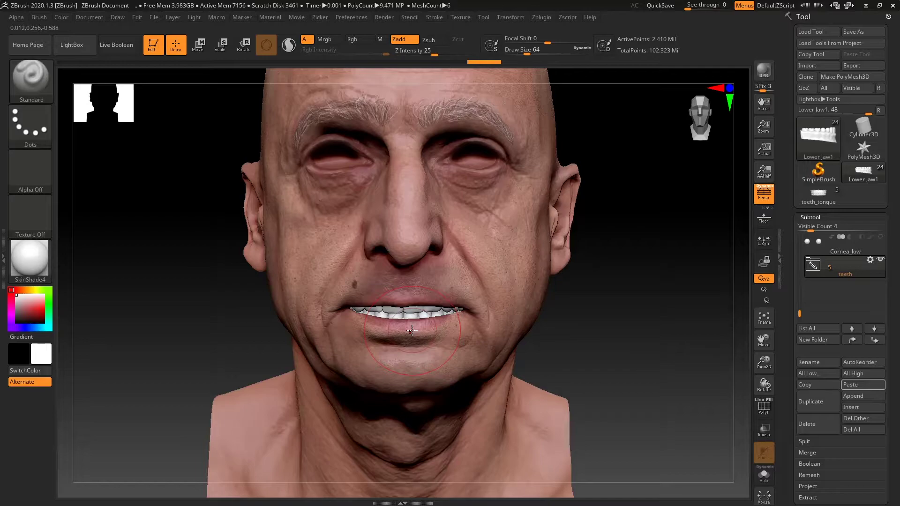
{"action": "left_click_drag", "start_coordinate": [599, 350], "coordinate": [583, 248]}
{"action": "left_click_drag", "start_coordinate": [588, 296], "coordinate": [623, 322], "text": "alt"}
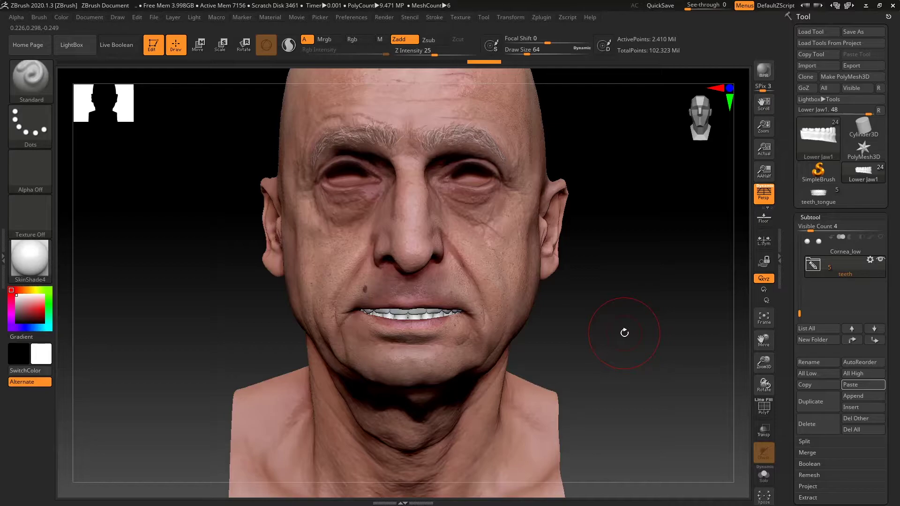
Step: Raise the teeth set slightly along Y and return to Draw mode to check it between the lips
{"action": "left_click", "coordinate": [195, 48]}
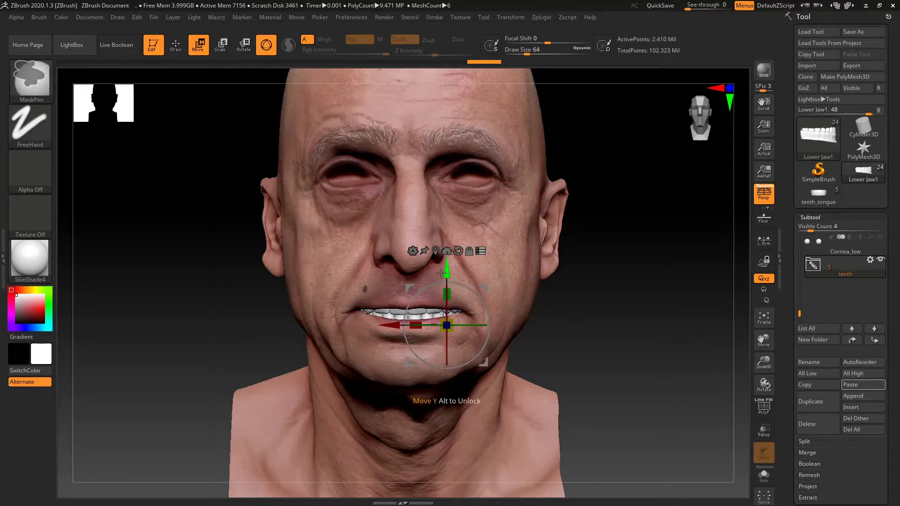
{"action": "left_click_drag", "start_coordinate": [447, 275], "coordinate": [446, 270]}
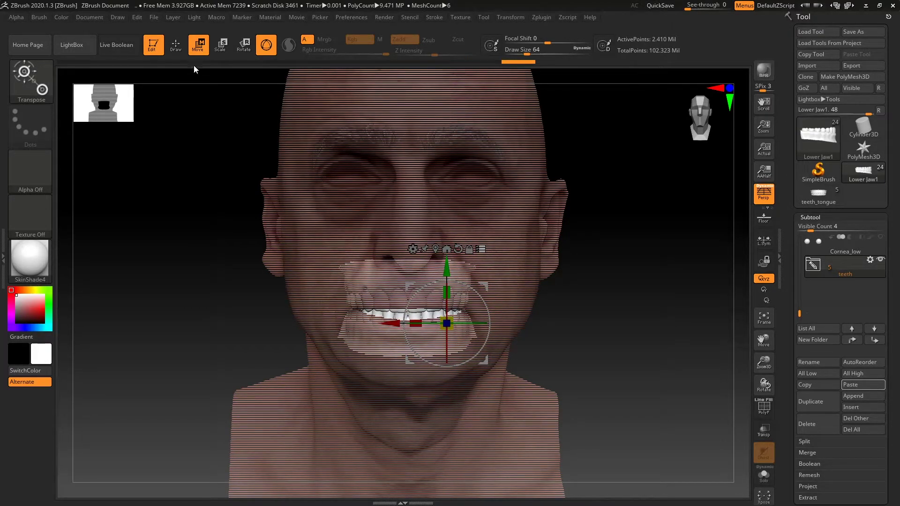
{"action": "left_click", "coordinate": [176, 45]}
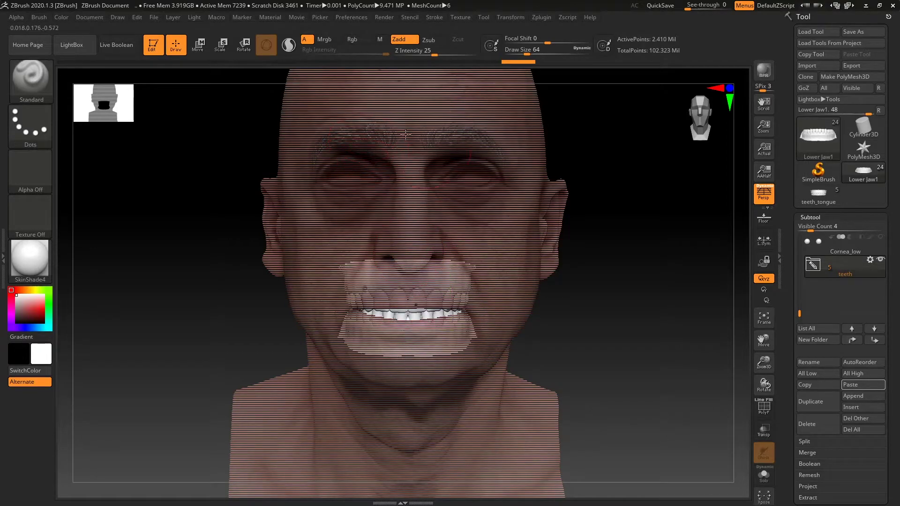
{"action": "left_click_drag", "start_coordinate": [580, 293], "coordinate": [604, 287]}
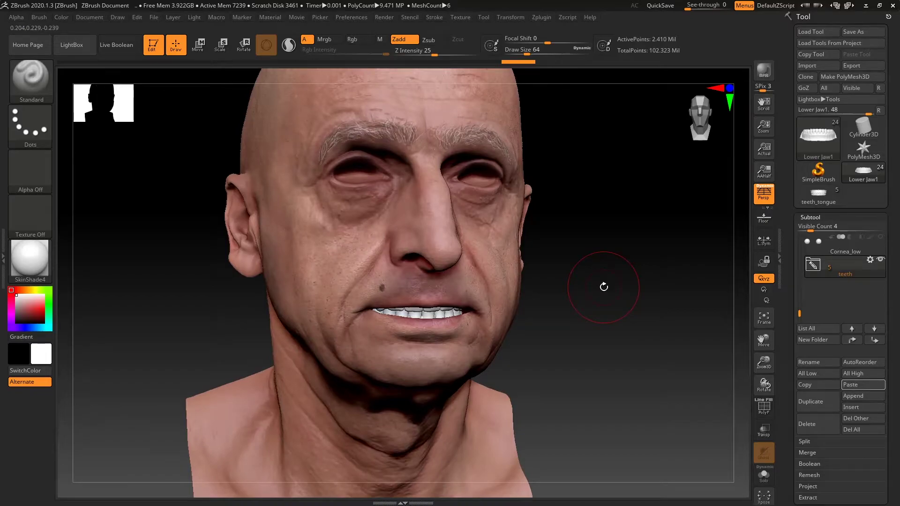
Step: Nudge the teeth set slightly forward along Z from the side and check it in three-quarter view
{"action": "mouse_move", "coordinate": [615, 295]}
{"action": "left_mouse_down"}
{"action": "mouse_move", "coordinate": [601, 300]}
{"action": "mouse_move", "coordinate": [619, 314]}
{"action": "mouse_move", "coordinate": [573, 300]}
{"action": "mouse_move", "coordinate": [599, 282]}
{"action": "mouse_move", "coordinate": [605, 295]}
{"action": "mouse_move", "coordinate": [589, 245]}
{"action": "mouse_move", "coordinate": [604, 321]}
{"action": "mouse_move", "coordinate": [586, 305]}
{"action": "mouse_move", "coordinate": [610, 287]}
{"action": "mouse_move", "coordinate": [667, 306]}
{"action": "mouse_move", "coordinate": [636, 306]}
{"action": "left_mouse_up"}
{"action": "left_click", "coordinate": [197, 45]}
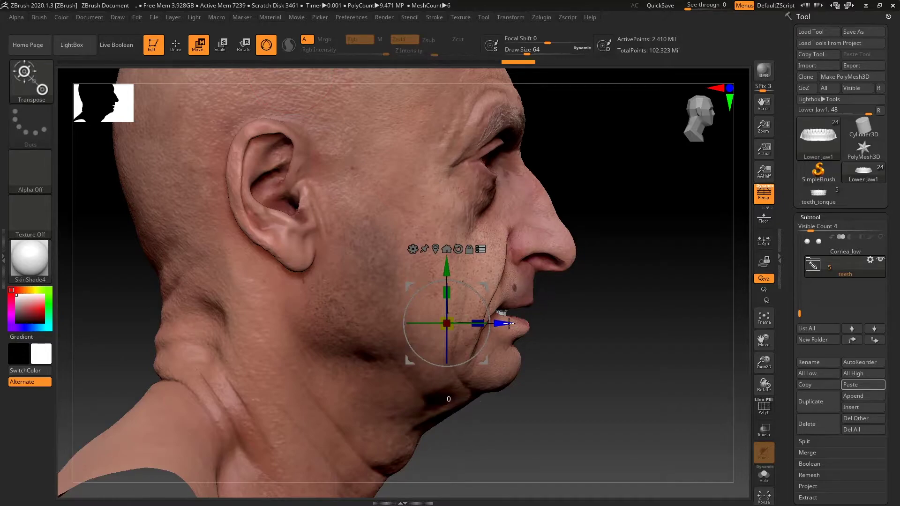
{"action": "left_click_drag", "start_coordinate": [510, 324], "coordinate": [513, 323]}
{"action": "left_click_drag", "start_coordinate": [591, 321], "coordinate": [303, 153]}
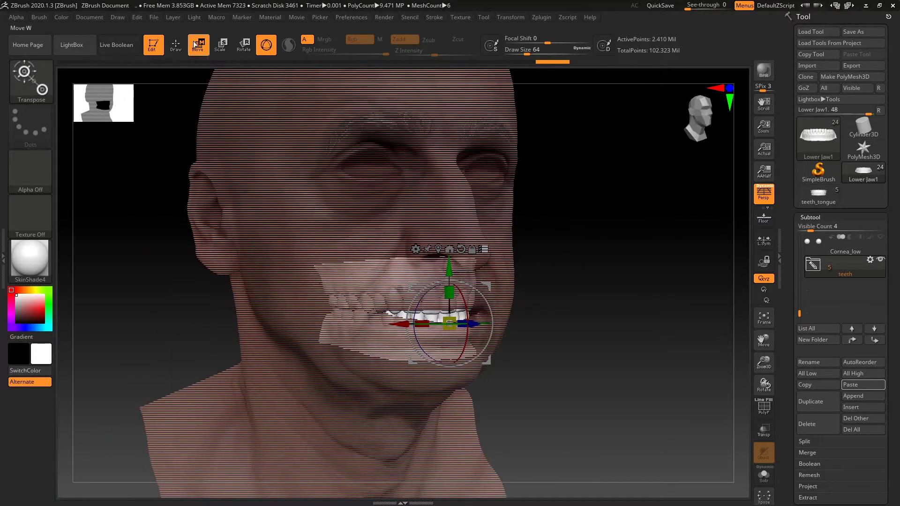
Step: Try nudging the teeth set slightly farther forward along Z, and check its fit from the front and side in Draw mode
{"action": "left_click", "coordinate": [176, 44]}
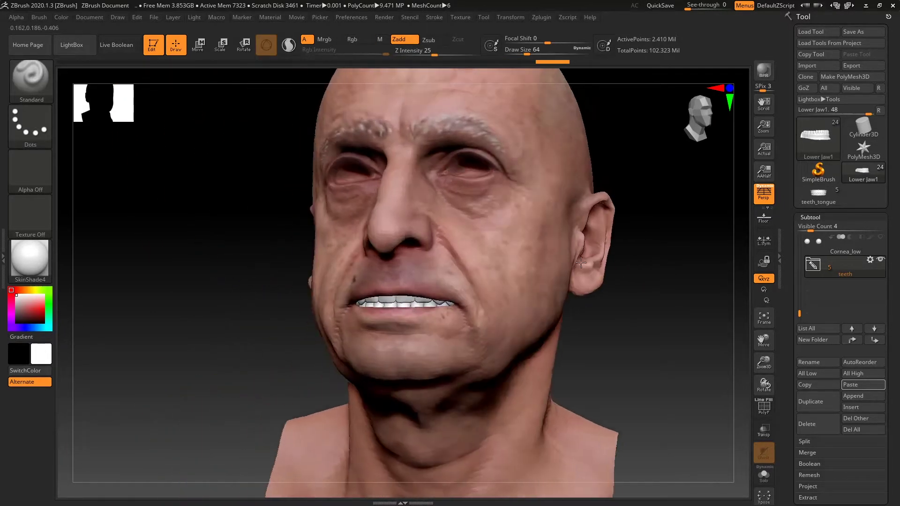
{"action": "mouse_move", "coordinate": [581, 259]}
{"action": "left_mouse_down"}
{"action": "mouse_move", "coordinate": [608, 287]}
{"action": "mouse_move", "coordinate": [597, 306]}
{"action": "mouse_move", "coordinate": [587, 261]}
{"action": "mouse_move", "coordinate": [626, 307]}
{"action": "mouse_move", "coordinate": [603, 245]}
{"action": "mouse_move", "coordinate": [607, 308]}
{"action": "mouse_move", "coordinate": [656, 288]}
{"action": "mouse_move", "coordinate": [682, 346]}
{"action": "mouse_move", "coordinate": [655, 347]}
{"action": "mouse_move", "coordinate": [671, 221]}
{"action": "mouse_move", "coordinate": [706, 336]}
{"action": "left_mouse_up"}
{"action": "key", "text": "w"}
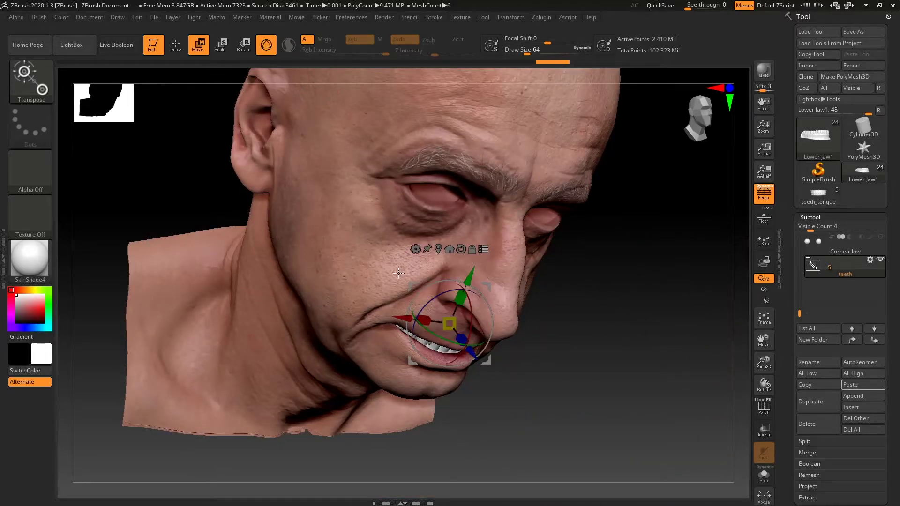
{"action": "left_click_drag", "start_coordinate": [472, 355], "coordinate": [474, 357]}
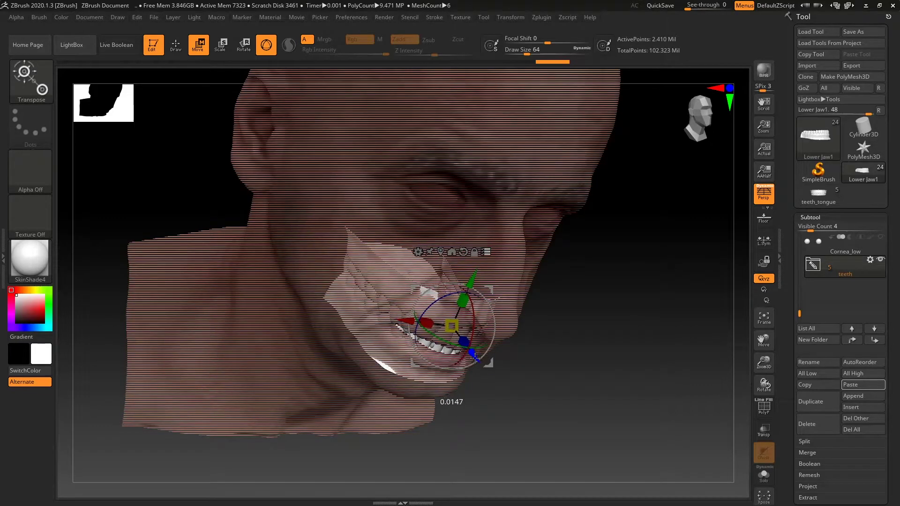
{"action": "left_click", "coordinate": [176, 45]}
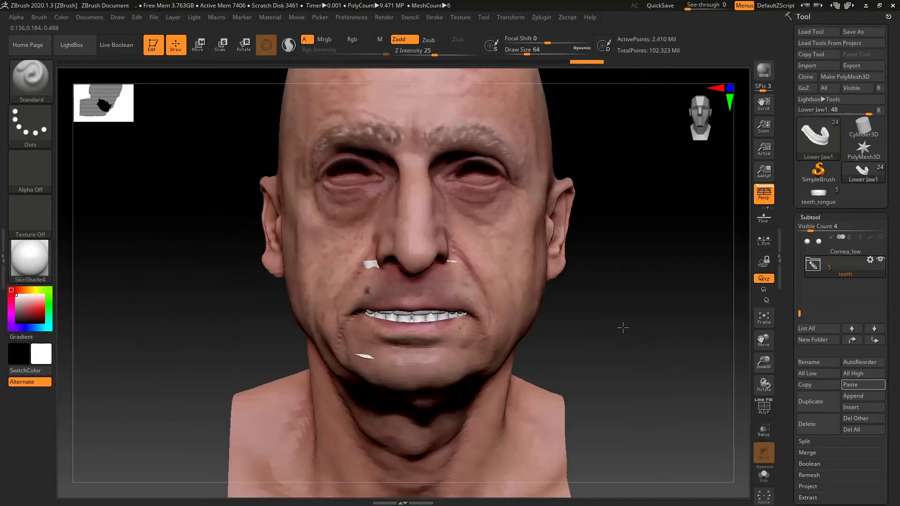
{"action": "left_click_drag", "start_coordinate": [623, 327], "coordinate": [633, 289]}
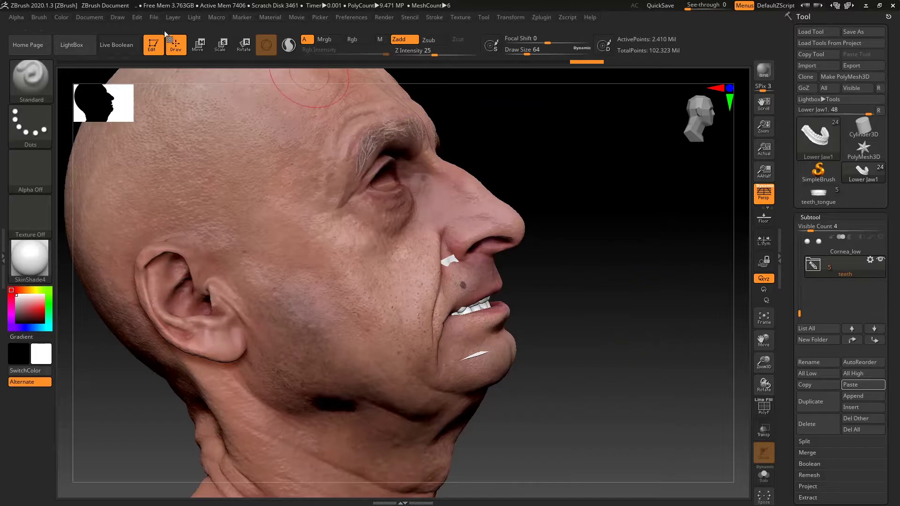
Step: Try moving the teeth set slightly back from the side view, and undo the latest position changes
{"action": "left_click", "coordinate": [197, 45]}
{"action": "left_click_drag", "start_coordinate": [500, 303], "coordinate": [492, 307]}
{"action": "left_click", "coordinate": [176, 44]}
{"action": "mouse_move", "coordinate": [605, 277]}
{"action": "left_mouse_down"}
{"action": "mouse_move", "coordinate": [565, 300]}
{"action": "mouse_move", "coordinate": [599, 328]}
{"action": "mouse_move", "coordinate": [649, 325]}
{"action": "mouse_move", "coordinate": [639, 282]}
{"action": "mouse_move", "coordinate": [610, 290]}
{"action": "mouse_move", "coordinate": [637, 314]}
{"action": "mouse_move", "coordinate": [606, 244]}
{"action": "mouse_move", "coordinate": [584, 299]}
{"action": "mouse_move", "coordinate": [631, 267]}
{"action": "mouse_move", "coordinate": [665, 306]}
{"action": "left_mouse_up"}
{"action": "key", "text": "ctrl"}
{"action": "key", "text": "ctrl+z"}
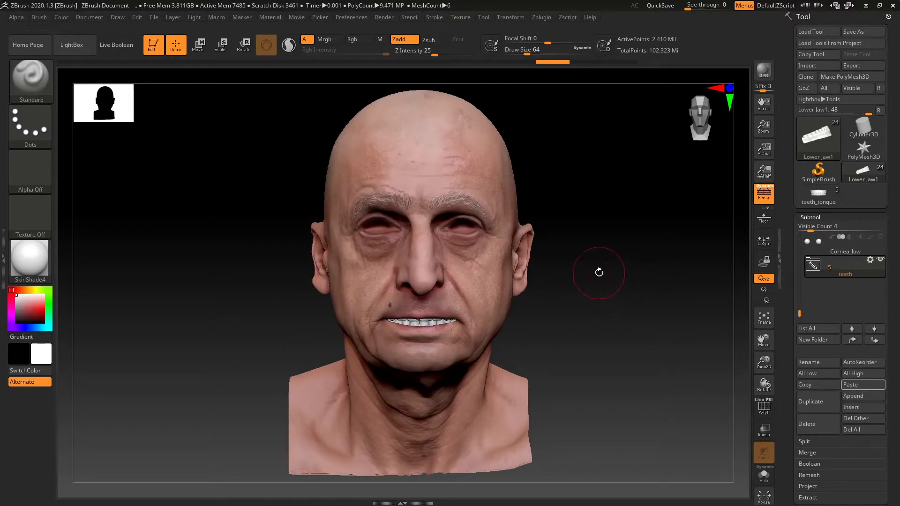
Step: Make the endmodel head the active subtool
{"action": "left_click_drag", "start_coordinate": [599, 272], "coordinate": [609, 315]}
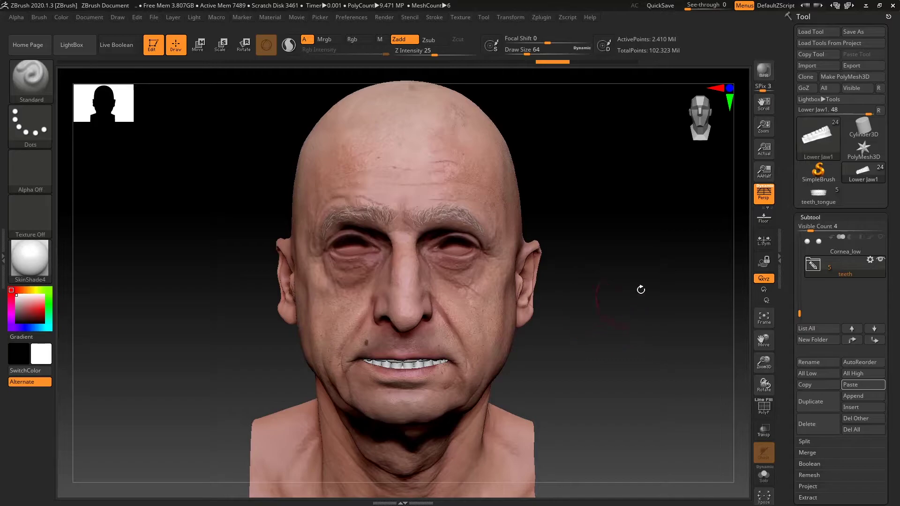
{"action": "left_click", "coordinate": [800, 290]}
{"action": "left_click_drag", "start_coordinate": [800, 289], "coordinate": [800, 265]}
{"action": "left_click", "coordinate": [816, 265]}
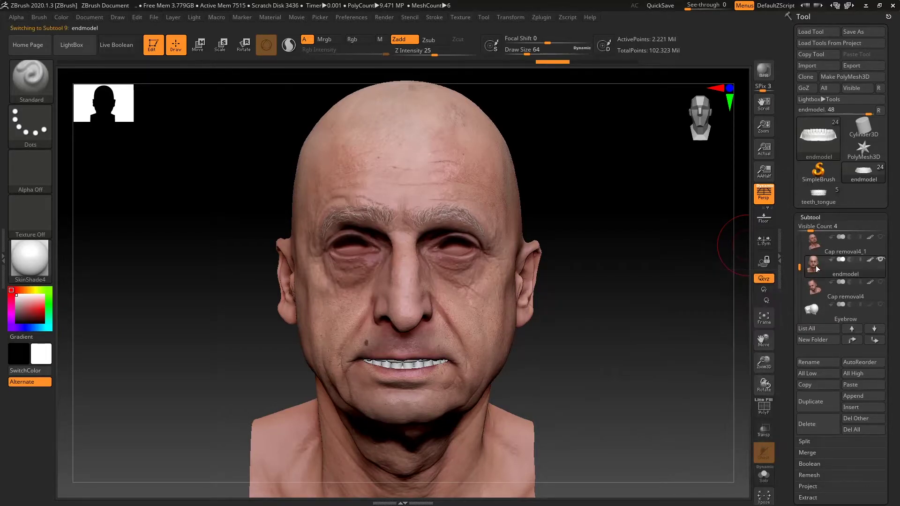
Step: Show the Cornea_low subtool and inspect the eyeballs in their sockets up close
{"action": "left_click_drag", "start_coordinate": [671, 306], "coordinate": [699, 311], "text": "alt"}
{"action": "left_click_drag", "start_coordinate": [800, 267], "coordinate": [800, 301]}
{"action": "left_click", "coordinate": [880, 282]}
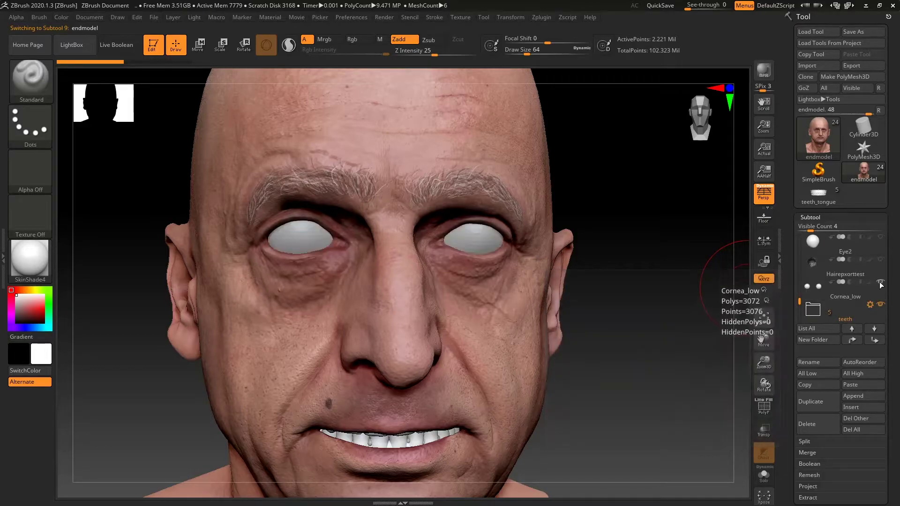
{"action": "left_click_drag", "start_coordinate": [677, 285], "coordinate": [675, 284], "text": "alt"}
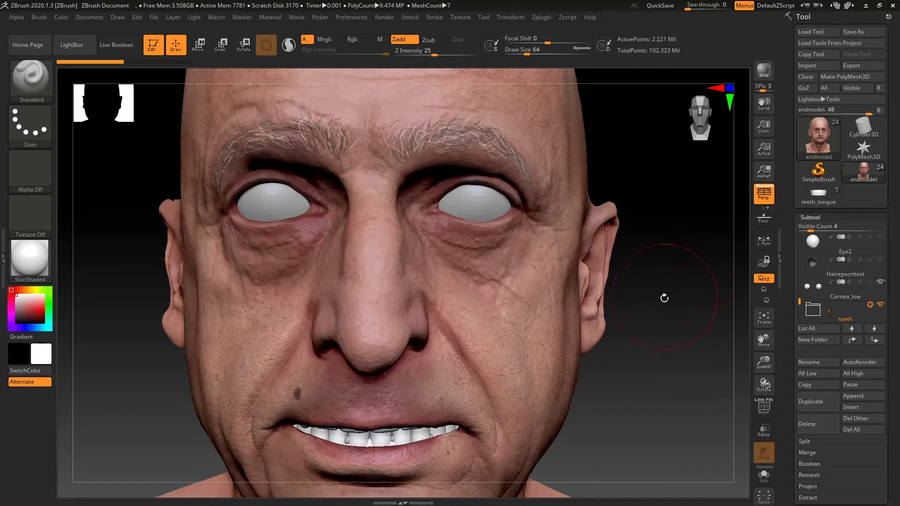
{"action": "mouse_move", "coordinate": [670, 316]}
{"action": "left_mouse_down"}
{"action": "mouse_move", "coordinate": [680, 283]}
{"action": "mouse_move", "coordinate": [693, 293]}
{"action": "mouse_move", "coordinate": [701, 286]}
{"action": "left_mouse_up"}
{"action": "left_click_drag", "start_coordinate": [690, 260], "coordinate": [688, 321], "text": "alt"}
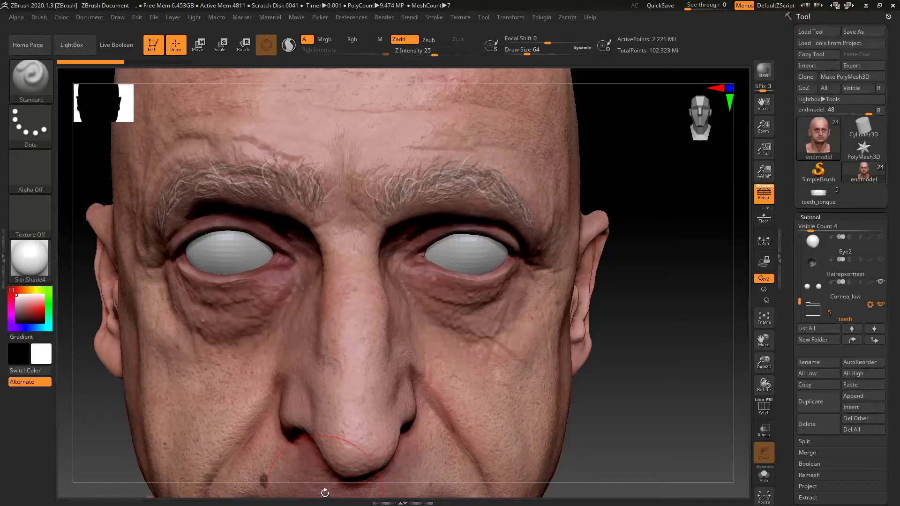
{"action": "left_click_drag", "start_coordinate": [671, 316], "coordinate": [714, 283], "text": "alt"}
{"action": "mouse_move", "coordinate": [726, 242]}
{"action": "left_mouse_down", "text": "alt"}
{"action": "mouse_move", "coordinate": [663, 503]}
{"action": "mouse_move", "coordinate": [693, 305]}
{"action": "mouse_move", "coordinate": [721, 255]}
{"action": "mouse_move", "coordinate": [693, 269]}
{"action": "mouse_move", "coordinate": [690, 291]}
{"action": "mouse_move", "coordinate": [685, 280]}
{"action": "left_mouse_up", "text": "alt"}
Step: Switch to the ClayBuildup brush with a draw size of 11 for the endmodel head, and collapse the subtool list
{"action": "left_click_drag", "start_coordinate": [801, 301], "coordinate": [802, 262]}
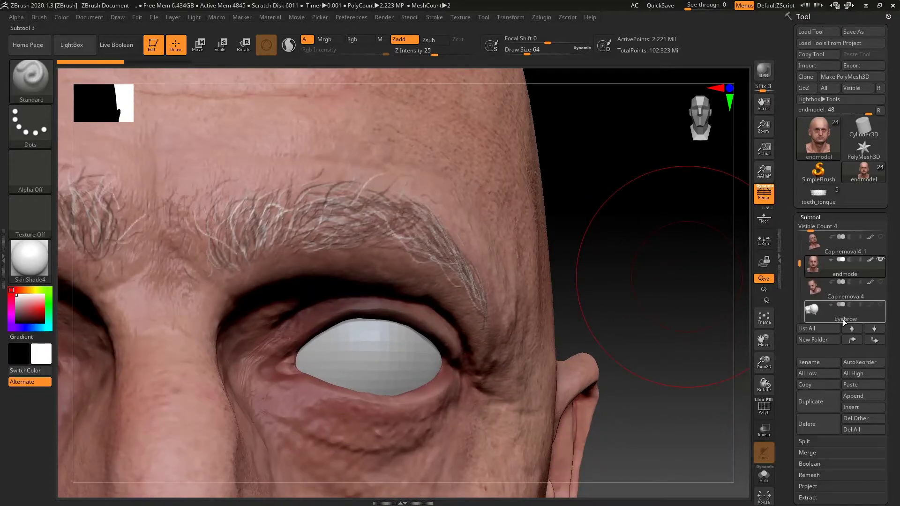
{"action": "mouse_move", "coordinate": [818, 266]}
{"action": "mouse_move", "coordinate": [688, 297]}
{"action": "left_mouse_down"}
{"action": "mouse_move", "coordinate": [673, 301]}
{"action": "mouse_move", "coordinate": [721, 275]}
{"action": "left_mouse_up"}
{"action": "key", "text": "space"}
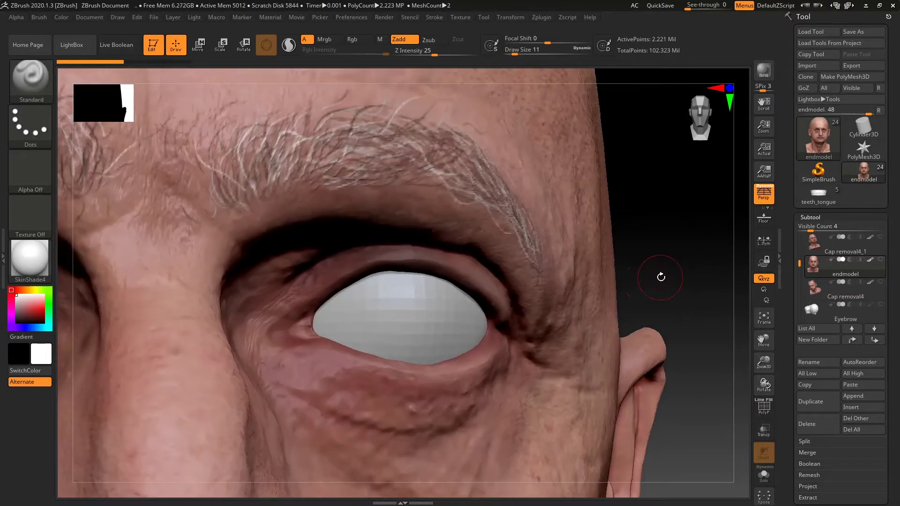
{"action": "key", "text": "b"}
{"action": "key", "text": "c"}
{"action": "key", "text": "b"}
{"action": "left_click", "coordinate": [818, 218]}
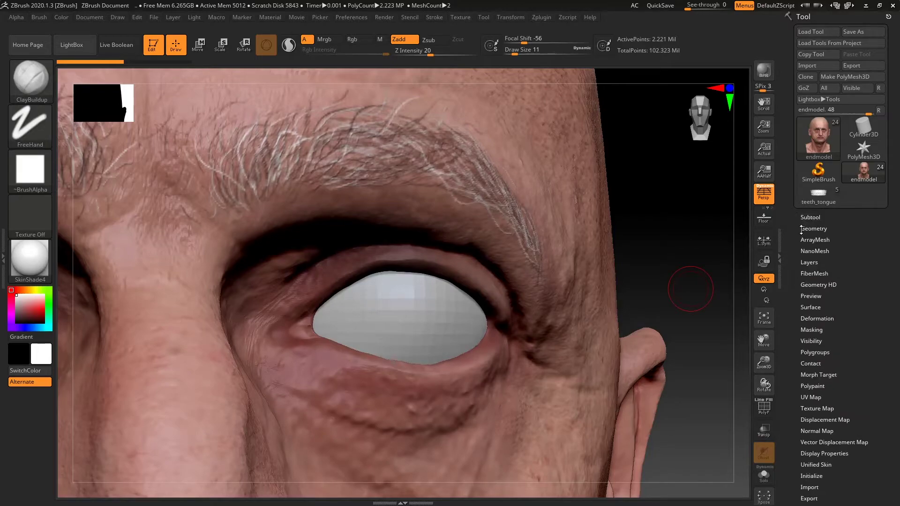
Step: Isolate the head with Solo and build up the inner corner of the eye using ClayBuildup at draw size 4
{"action": "left_click_drag", "start_coordinate": [660, 288], "coordinate": [683, 271]}
{"action": "left_click", "coordinate": [764, 475]}
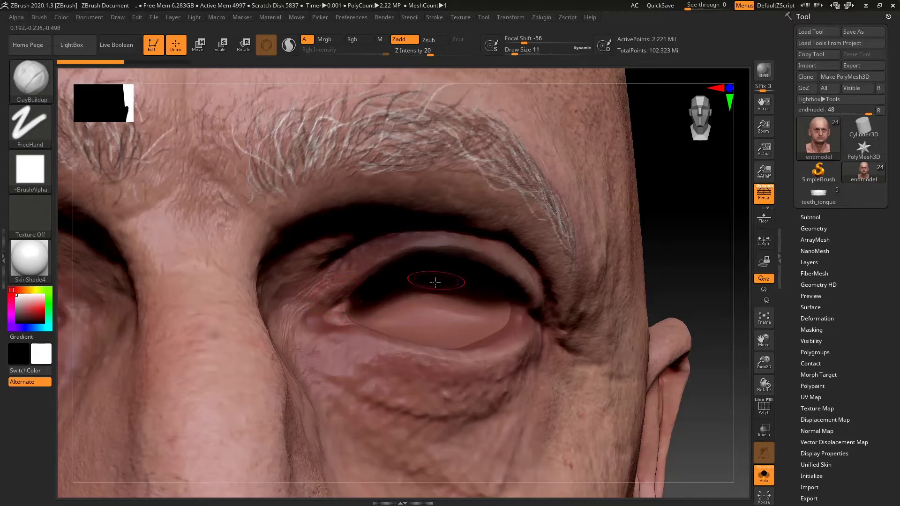
{"action": "key", "text": "space"}
{"action": "left_click_drag", "start_coordinate": [439, 284], "coordinate": [426, 285]}
{"action": "mouse_move", "coordinate": [348, 322]}
{"action": "left_mouse_down"}
{"action": "mouse_move", "coordinate": [351, 298]}
{"action": "mouse_move", "coordinate": [347, 319]}
{"action": "left_mouse_up"}
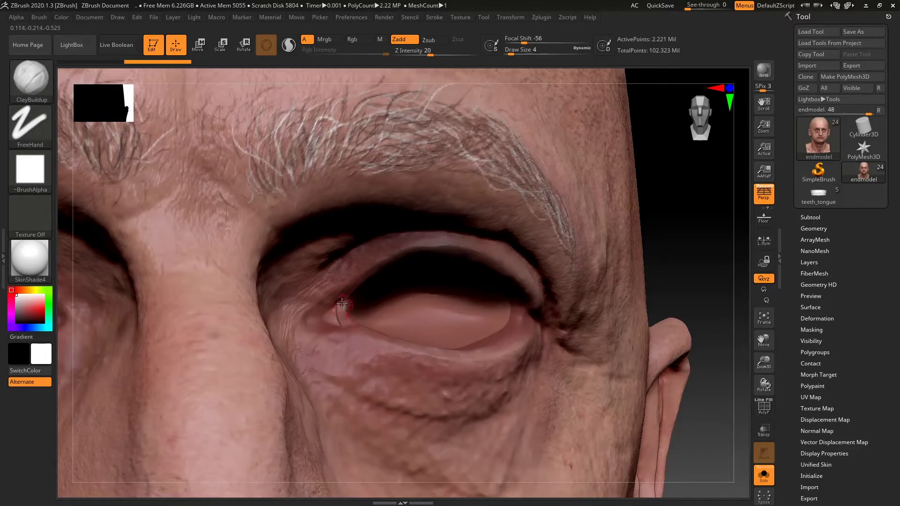
Step: Smooth the built-up form at the inner corner of the eye
{"action": "key", "text": "shift"}
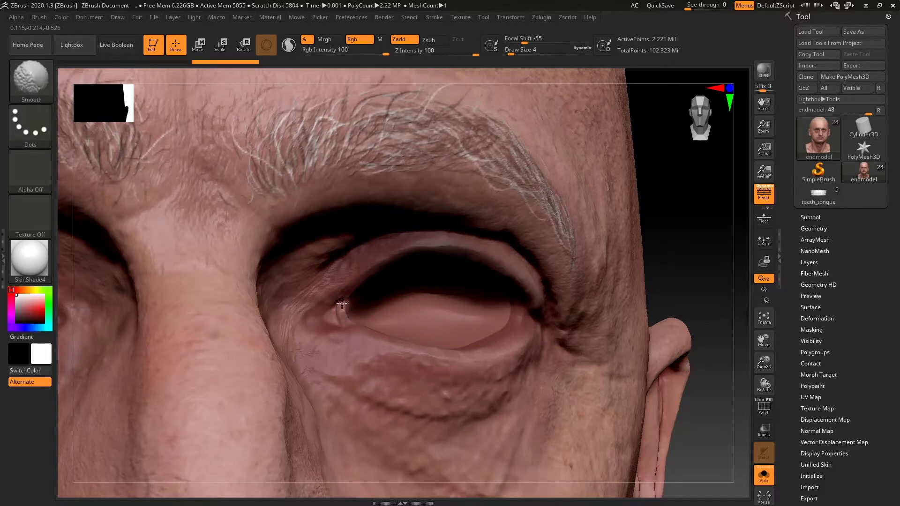
{"action": "mouse_move", "coordinate": [345, 325]}
{"action": "left_mouse_down", "text": "shift"}
{"action": "mouse_move", "coordinate": [338, 307]}
{"action": "mouse_move", "coordinate": [317, 320]}
{"action": "mouse_move", "coordinate": [335, 324]}
{"action": "left_mouse_up", "text": "shift"}
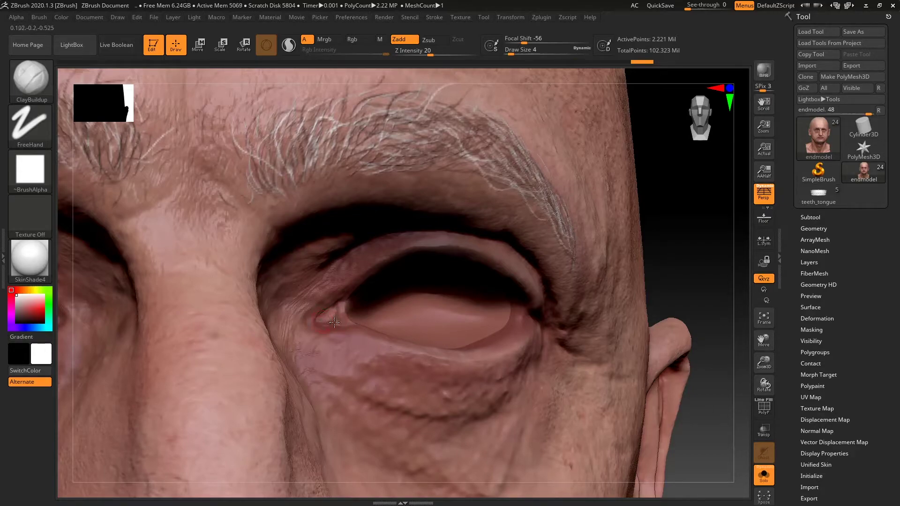
{"action": "key", "text": "shift"}
{"action": "mouse_move", "coordinate": [331, 317]}
{"action": "left_mouse_down", "text": "shift"}
{"action": "mouse_move", "coordinate": [344, 320]}
{"action": "mouse_move", "coordinate": [331, 317]}
{"action": "left_mouse_up", "text": "shift"}
{"action": "left_click_drag", "start_coordinate": [739, 277], "coordinate": [669, 232], "text": "alt"}
{"action": "left_click_drag", "start_coordinate": [687, 300], "coordinate": [689, 328]}
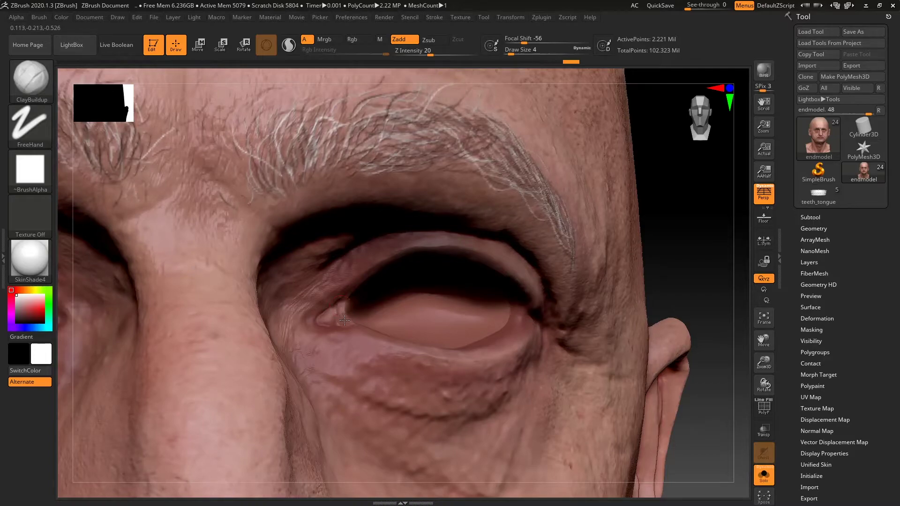
Step: Add more ClayBuildup volume to the tear duct and smooth it into the surrounding skin
{"action": "left_click_drag", "start_coordinate": [345, 320], "coordinate": [326, 315]}
{"action": "key", "text": "shift"}
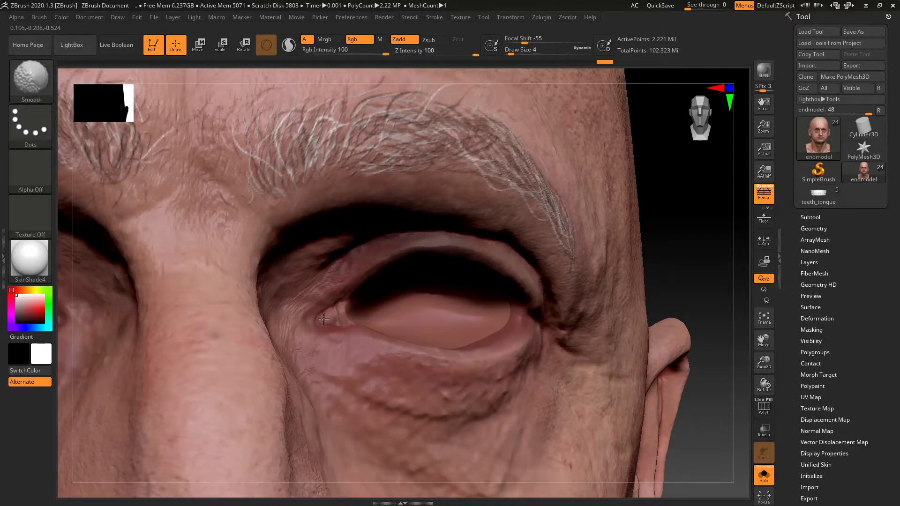
{"action": "mouse_move", "coordinate": [333, 323]}
{"action": "left_mouse_down", "text": "shift"}
{"action": "mouse_move", "coordinate": [343, 304]}
{"action": "mouse_move", "coordinate": [347, 311]}
{"action": "left_mouse_up", "text": "shift"}
{"action": "key", "text": "shift"}
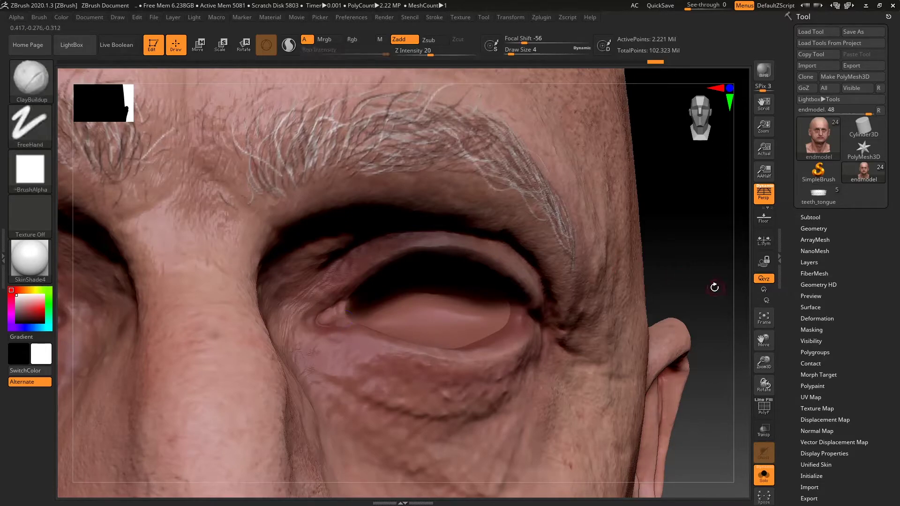
Step: Carve the crease around the tear duct with the DamStandard brush and turn Solo off
{"action": "key", "text": "b"}
{"action": "key", "text": "d"}
{"action": "key", "text": "s"}
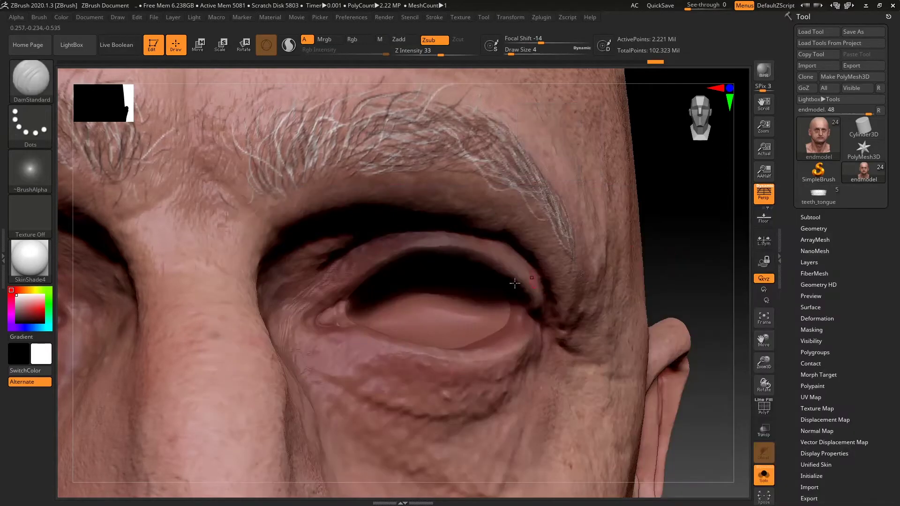
{"action": "key", "text": "ctrl+z"}
{"action": "left_click_drag", "start_coordinate": [338, 326], "coordinate": [336, 308]}
{"action": "key", "text": "ctrl+z"}
{"action": "left_click", "coordinate": [765, 475]}
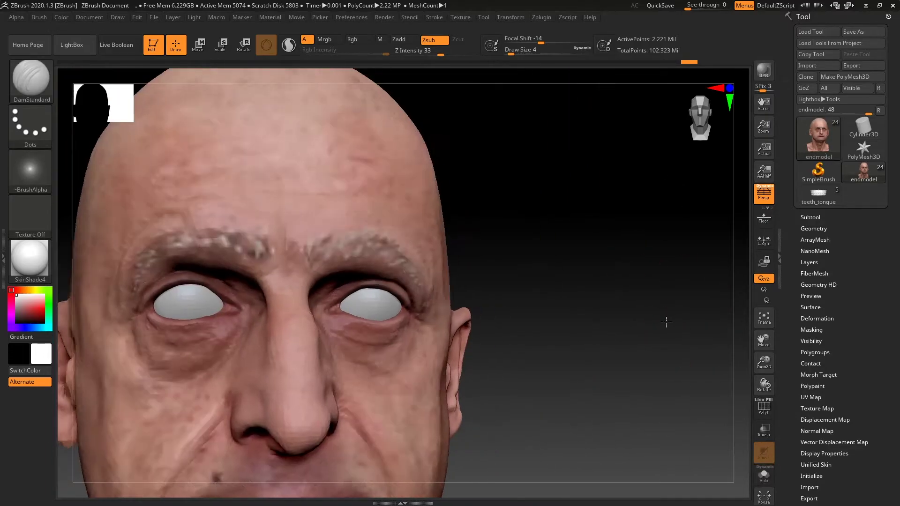
Step: Switch to the Move brush and set its draw size to 11 for work on the inner eye corner
{"action": "left_click_drag", "start_coordinate": [678, 315], "coordinate": [713, 287], "text": "alt"}
{"action": "key", "text": "b"}
{"action": "key", "text": "m"}
{"action": "key", "text": "v"}
{"action": "key", "text": "space"}
{"action": "left_click_drag", "start_coordinate": [708, 256], "coordinate": [707, 261]}
{"action": "key", "text": "space"}
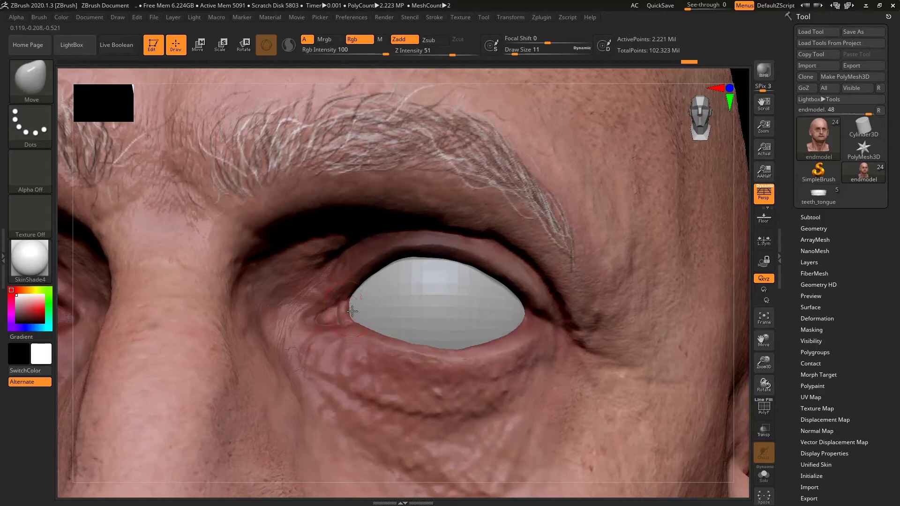
Step: Adjust how the inner eye corner meets the eyeball with the Move brush, undoing the unwanted stroke
{"action": "left_click_drag", "start_coordinate": [359, 306], "coordinate": [363, 306]}
{"action": "mouse_move", "coordinate": [746, 260]}
{"action": "left_mouse_down"}
{"action": "mouse_move", "coordinate": [671, 254]}
{"action": "mouse_move", "coordinate": [345, 309]}
{"action": "left_mouse_up"}
{"action": "key", "text": "space"}
{"action": "key", "text": "ctrl+z"}
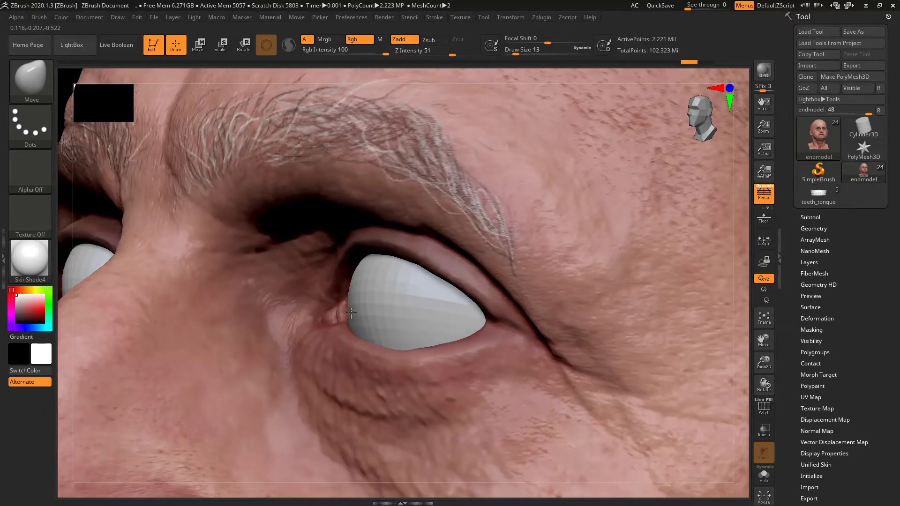
{"action": "left_click_drag", "start_coordinate": [736, 262], "coordinate": [717, 297]}
{"action": "key", "text": "space"}
Step: Flatten the tear duct at the inner eye corner with the TrimDynamic brush at draw size 6
{"action": "key", "text": "b"}
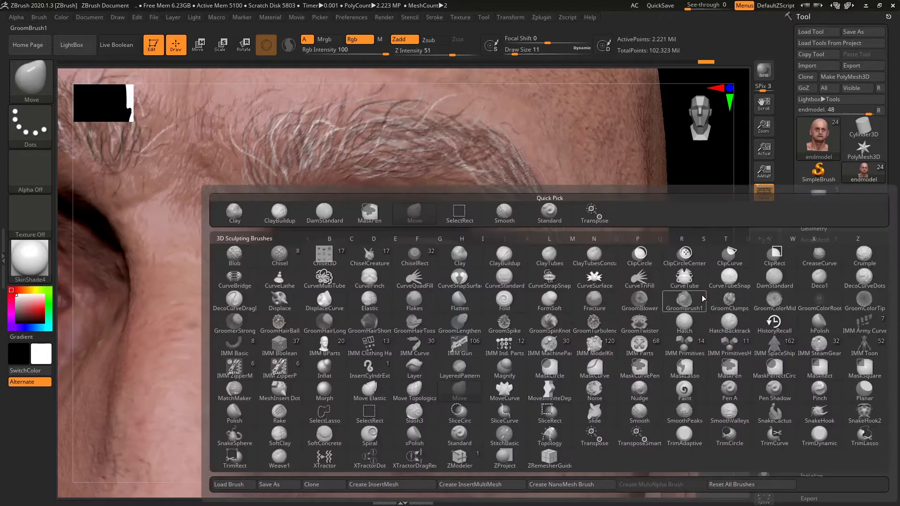
{"action": "key", "text": "t"}
{"action": "key", "text": "d"}
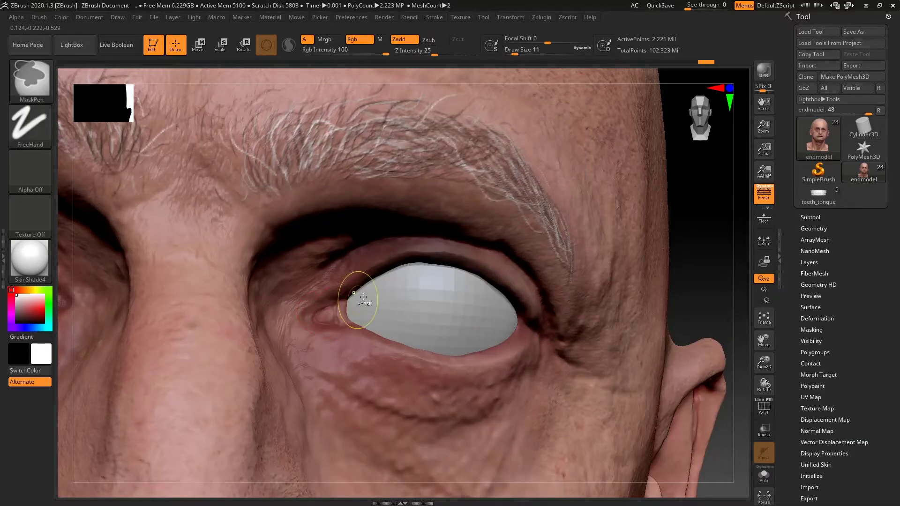
{"action": "key", "text": "space"}
{"action": "mouse_move", "coordinate": [368, 298]}
{"action": "left_mouse_down"}
{"action": "mouse_move", "coordinate": [325, 313]}
{"action": "mouse_move", "coordinate": [333, 313]}
{"action": "left_mouse_up"}
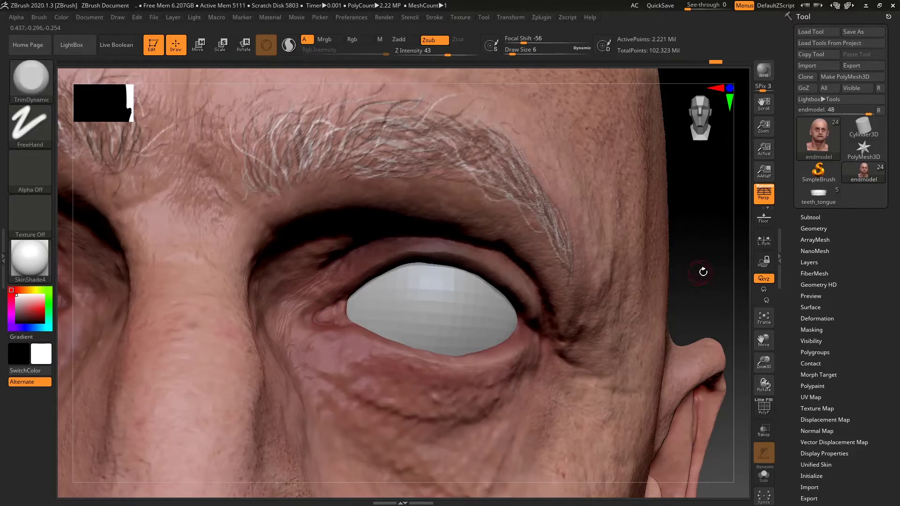
{"action": "mouse_move", "coordinate": [703, 275]}
{"action": "left_mouse_down"}
{"action": "mouse_move", "coordinate": [705, 322]}
{"action": "mouse_move", "coordinate": [693, 258]}
{"action": "mouse_move", "coordinate": [697, 273]}
{"action": "left_mouse_up"}
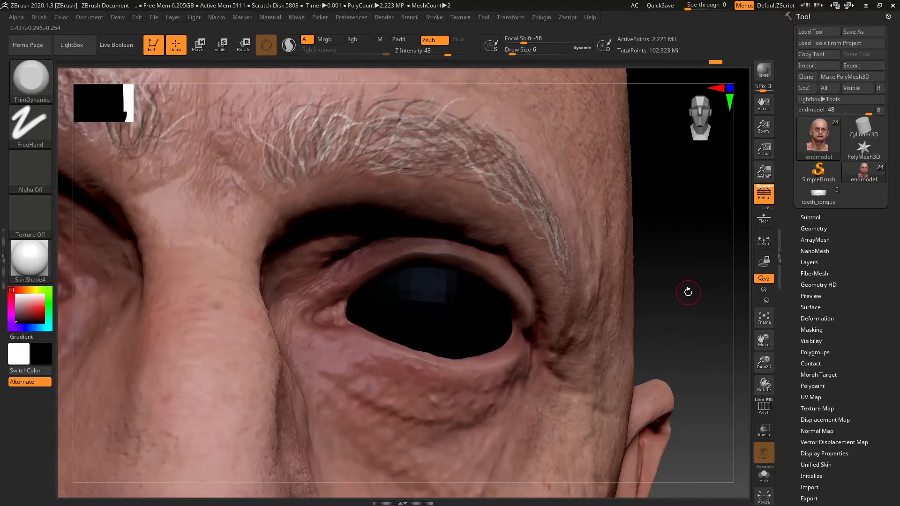
Step: Smooth the tear duct and carve its outline with the DamStandard brush at draw size 6
{"action": "key", "text": "b"}
{"action": "key", "text": "d"}
{"action": "key", "text": "s"}
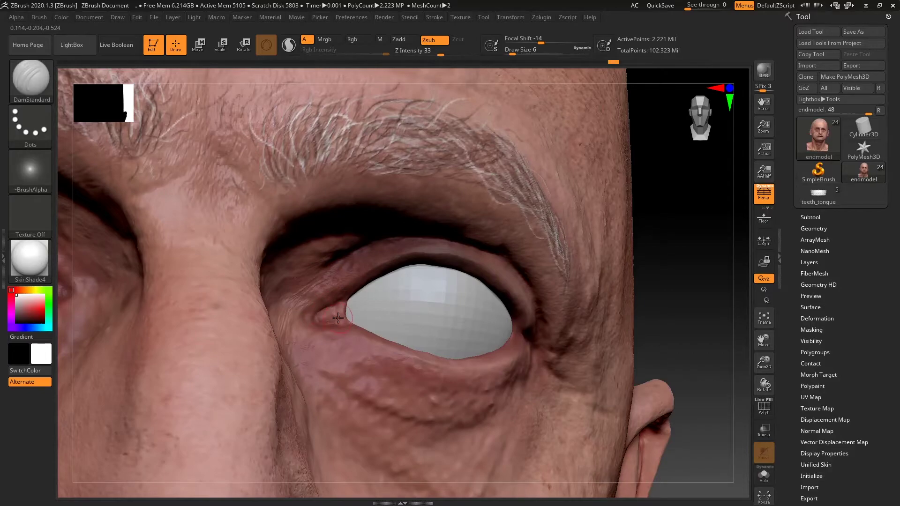
{"action": "left_click_drag", "start_coordinate": [338, 317], "coordinate": [322, 311], "text": "shift"}
{"action": "left_click_drag", "start_coordinate": [684, 286], "coordinate": [685, 305]}
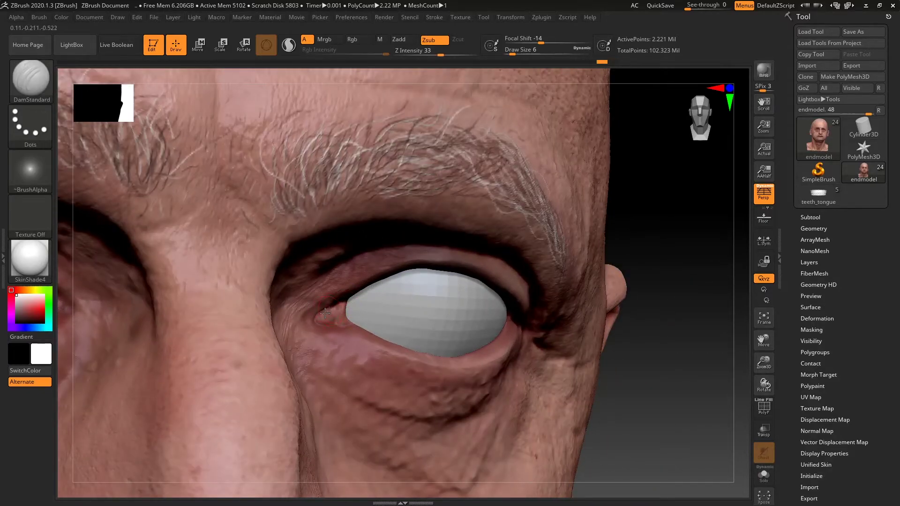
{"action": "left_click_drag", "start_coordinate": [323, 326], "coordinate": [332, 313]}
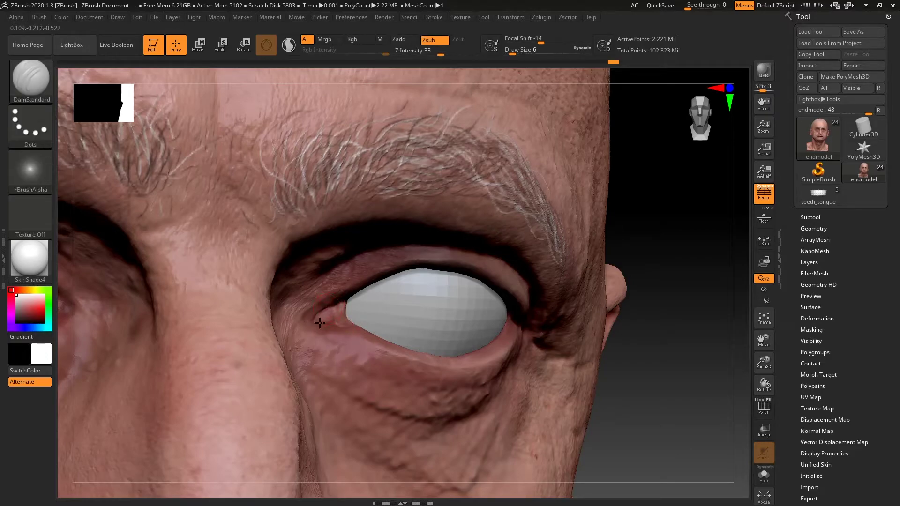
{"action": "mouse_move", "coordinate": [678, 253]}
{"action": "left_mouse_down"}
{"action": "mouse_move", "coordinate": [677, 227]}
{"action": "mouse_move", "coordinate": [685, 259]}
{"action": "mouse_move", "coordinate": [652, 166]}
{"action": "mouse_move", "coordinate": [635, 277]}
{"action": "mouse_move", "coordinate": [677, 326]}
{"action": "mouse_move", "coordinate": [722, 260]}
{"action": "mouse_move", "coordinate": [685, 272]}
{"action": "left_mouse_up"}
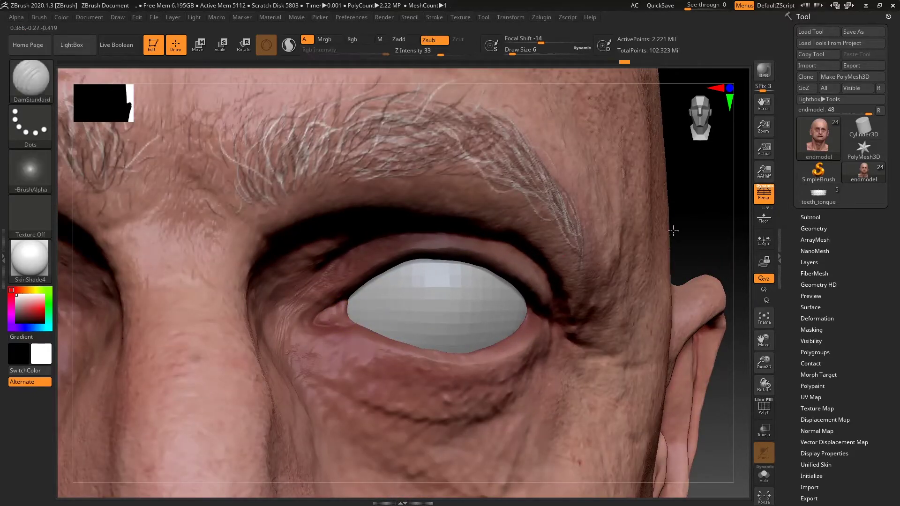
Step: Switch to the Polish brush and examine the eye corner from the front and slightly different angles
{"action": "mouse_move", "coordinate": [737, 217]}
{"action": "left_mouse_down"}
{"action": "mouse_move", "coordinate": [713, 181]}
{"action": "mouse_move", "coordinate": [693, 272]}
{"action": "mouse_move", "coordinate": [699, 327]}
{"action": "mouse_move", "coordinate": [697, 297]}
{"action": "left_mouse_up"}
{"action": "key", "text": "b"}
{"action": "key", "text": "p"}
{"action": "key", "text": "o"}
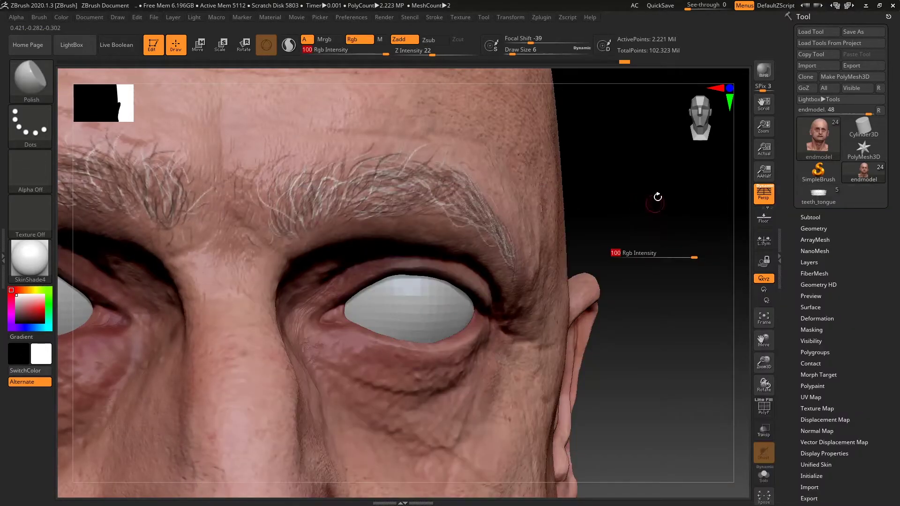
{"action": "left_click_drag", "start_coordinate": [657, 202], "coordinate": [660, 220]}
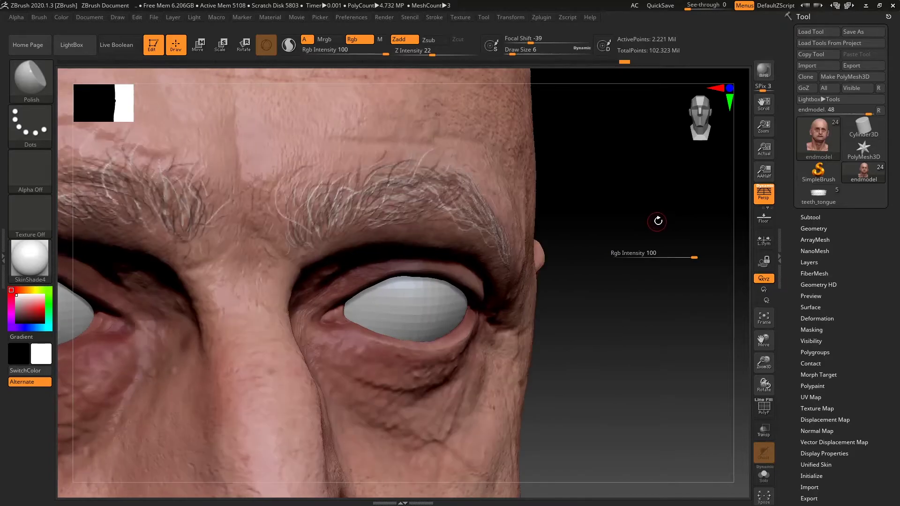
Step: Sharpen the inner eye corner with the Pinch brush at draw size 7
{"action": "key", "text": "b"}
{"action": "key", "text": "p"}
{"action": "key", "text": "i"}
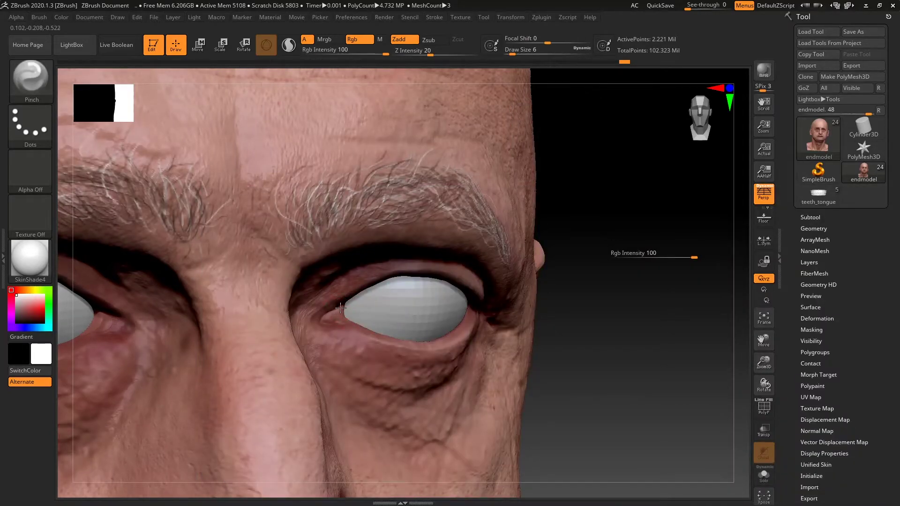
{"action": "left_click_drag", "start_coordinate": [669, 272], "coordinate": [672, 239]}
{"action": "key", "text": "space"}
{"action": "mouse_move", "coordinate": [674, 269]}
{"action": "left_mouse_down"}
{"action": "mouse_move", "coordinate": [649, 275]}
{"action": "mouse_move", "coordinate": [654, 312]}
{"action": "left_mouse_up"}
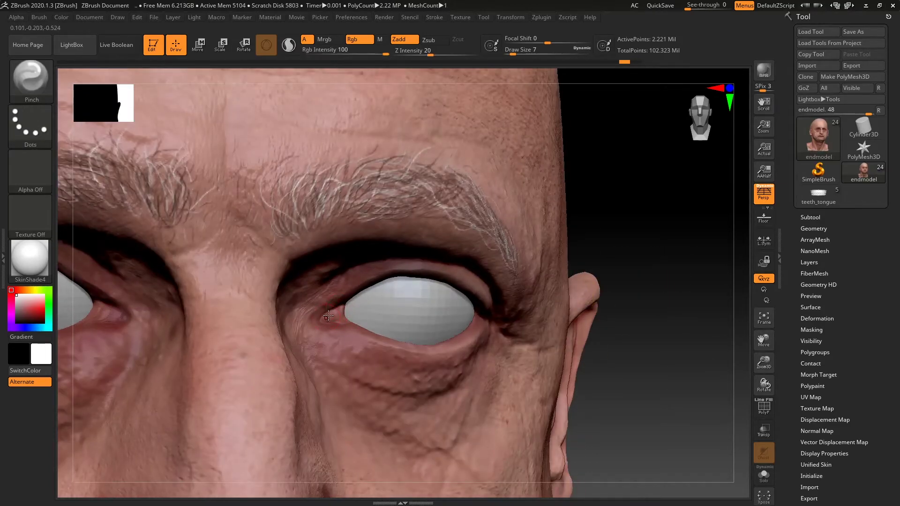
{"action": "mouse_move", "coordinate": [689, 281]}
{"action": "left_mouse_down"}
{"action": "mouse_move", "coordinate": [689, 305]}
{"action": "mouse_move", "coordinate": [702, 283]}
{"action": "mouse_move", "coordinate": [656, 242]}
{"action": "mouse_move", "coordinate": [687, 244]}
{"action": "mouse_move", "coordinate": [679, 261]}
{"action": "left_mouse_up"}
Step: Build up the tear duct at the inner eye corner with the ClayBuildup brush and smooth it
{"action": "key", "text": "b"}
{"action": "key", "text": "c"}
{"action": "key", "text": "b"}
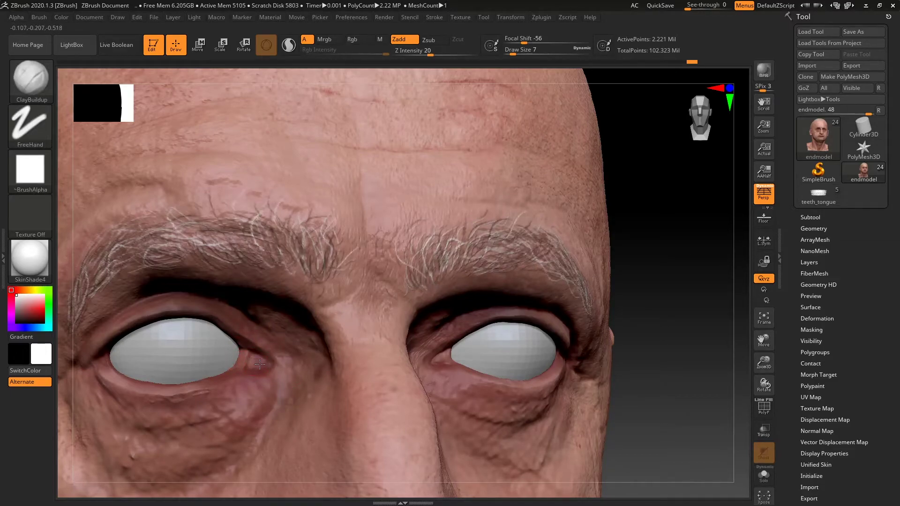
{"action": "left_click_drag", "start_coordinate": [716, 271], "coordinate": [685, 272]}
{"action": "key", "text": "shift"}
Step: Carve the creases around the tear ducts of both eyes with the DamStandard brush at draw size 7
{"action": "key", "text": "b"}
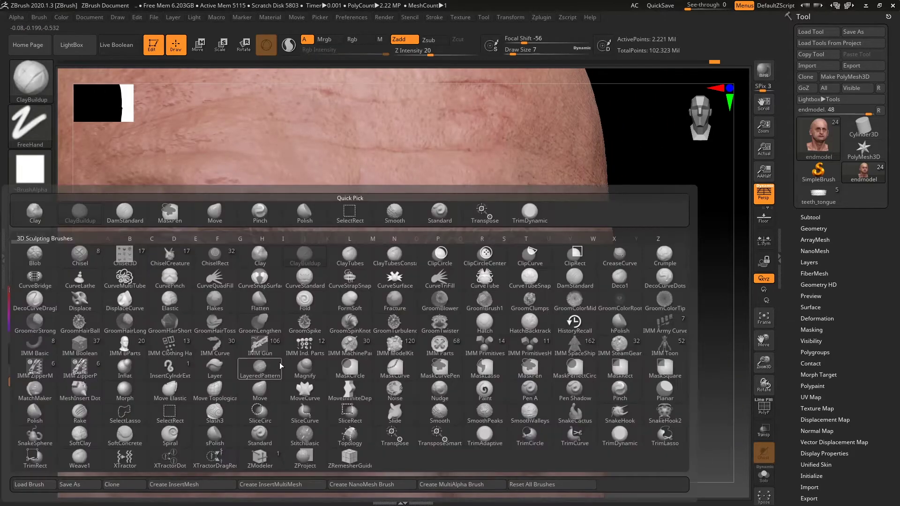
{"action": "key", "text": "d"}
{"action": "key", "text": "s"}
{"action": "left_click_drag", "start_coordinate": [250, 357], "coordinate": [248, 370]}
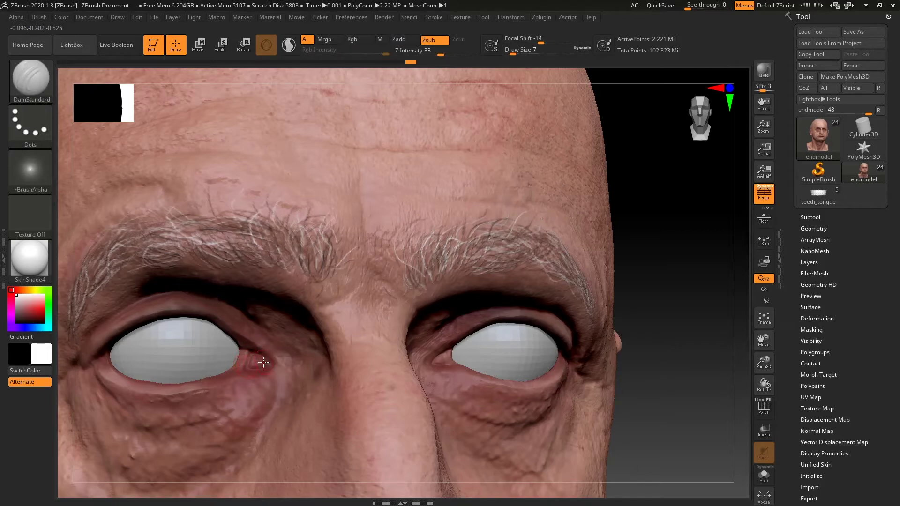
{"action": "left_click_drag", "start_coordinate": [701, 284], "coordinate": [461, 337]}
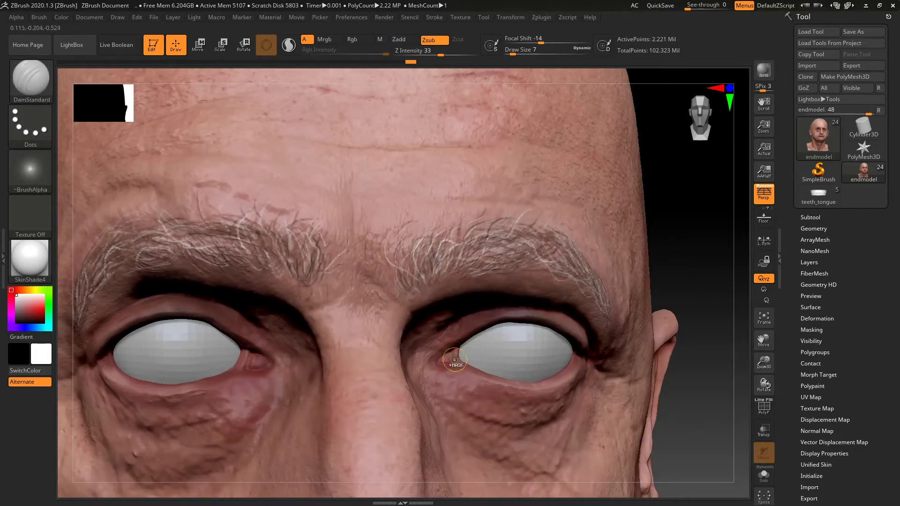
{"action": "right_click_drag", "start_coordinate": [691, 291], "coordinate": [704, 315], "text": "ctrl"}
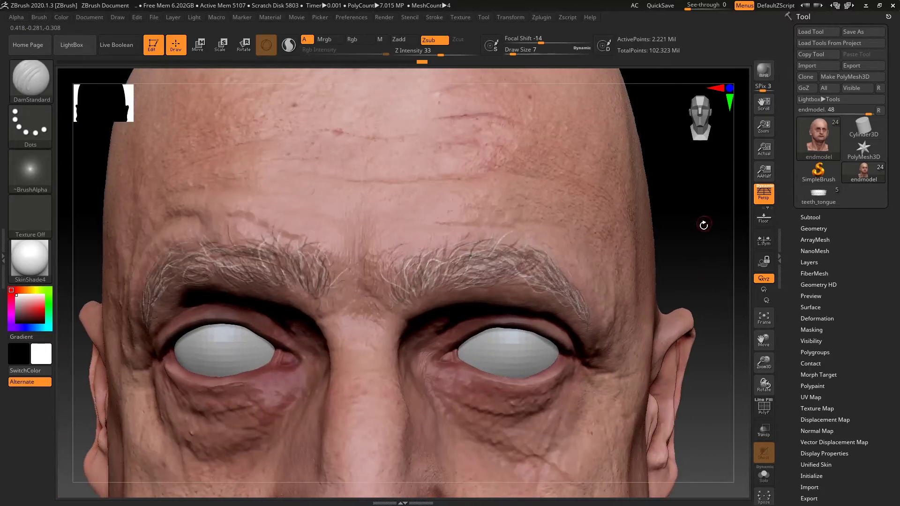
Step: Puff up the tear ducts at both inner eye corners with the Inflat brush at draw size 7
{"action": "key", "text": "b"}
{"action": "key", "text": "i"}
{"action": "key", "text": "n"}
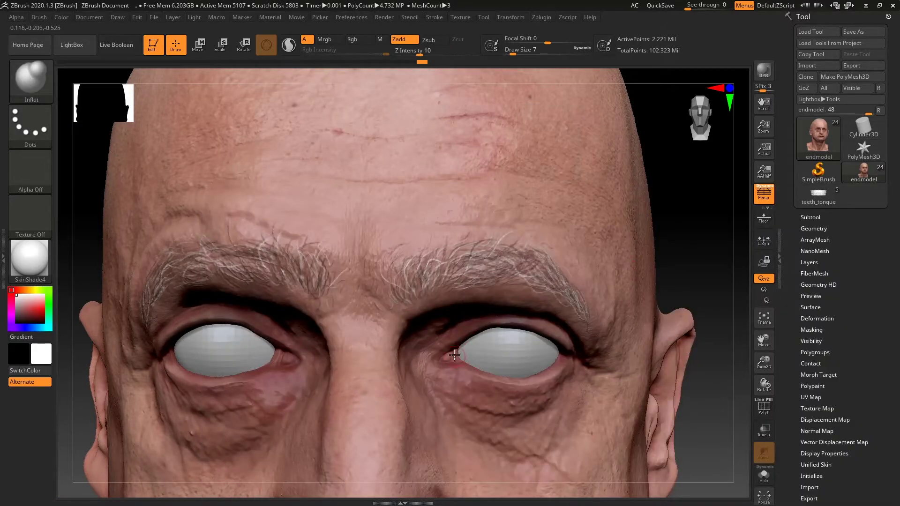
{"action": "left_click_drag", "start_coordinate": [681, 274], "coordinate": [730, 263]}
{"action": "left_click_drag", "start_coordinate": [728, 230], "coordinate": [693, 278], "text": "alt"}
{"action": "key", "text": "b"}
{"action": "key", "text": "i"}
{"action": "key", "text": "n"}
Step: Switch to the Move brush and set its draw size to 22
{"action": "key", "text": "b"}
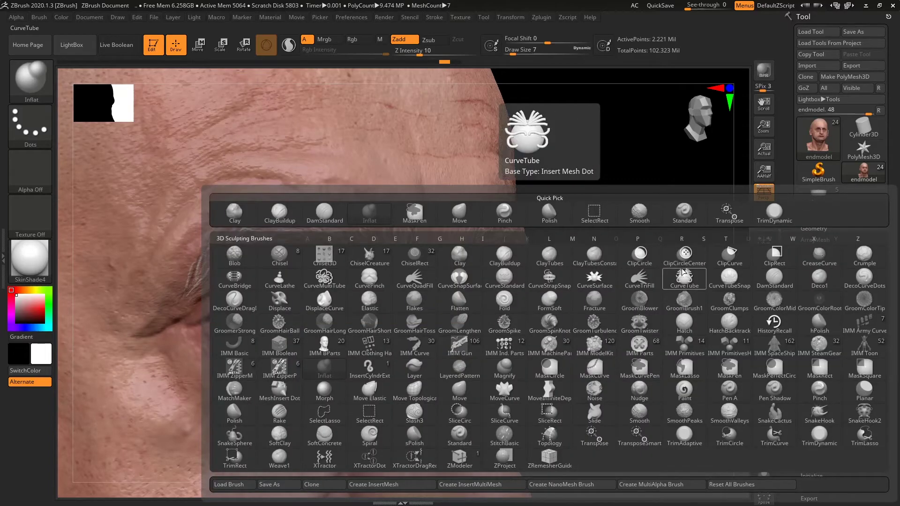
{"action": "key", "text": "m"}
{"action": "key", "text": "v"}
{"action": "key", "text": "space"}
{"action": "left_click_drag", "start_coordinate": [650, 235], "coordinate": [631, 241]}
Step: Inspect the Cornea_low eyeballs on their own in Solo mode and expand the subtool list
{"action": "left_click", "coordinate": [266, 308], "text": "alt"}
{"action": "left_click", "coordinate": [764, 476]}
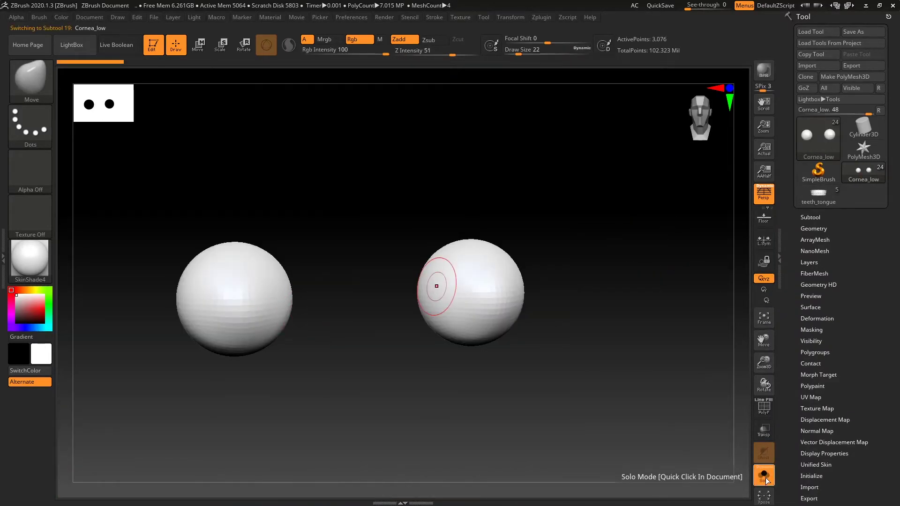
{"action": "left_click", "coordinate": [814, 217]}
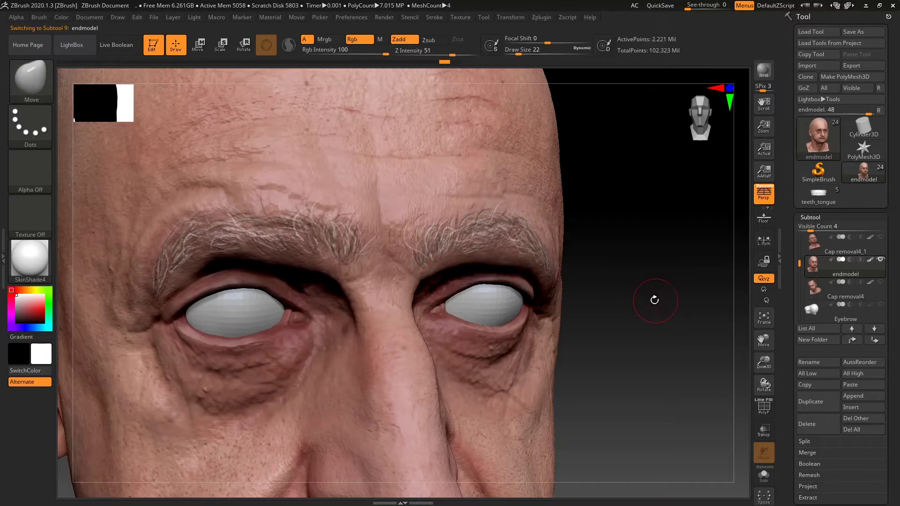
Step: Reshape the inner corners of both eyes against the eyeballs from front and side angles with the Move brush
{"action": "left_click_drag", "start_coordinate": [654, 300], "coordinate": [297, 308]}
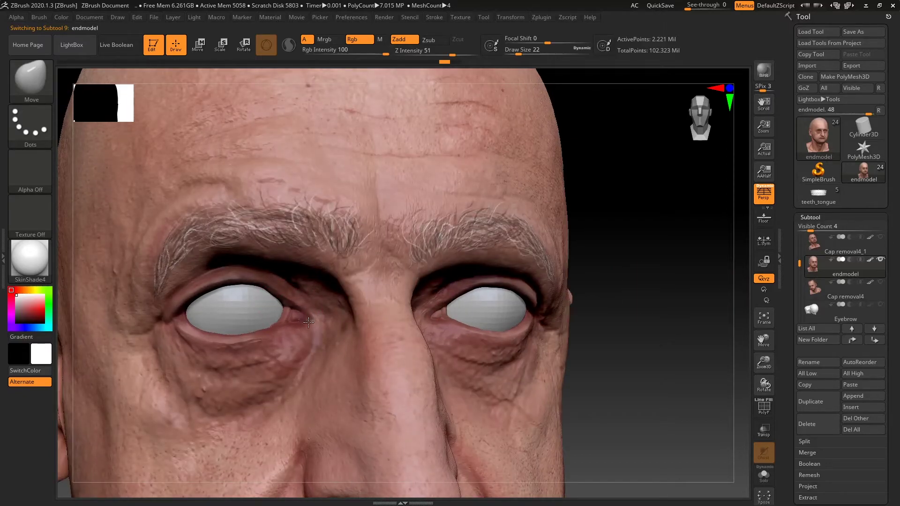
{"action": "left_click_drag", "start_coordinate": [678, 277], "coordinate": [734, 278]}
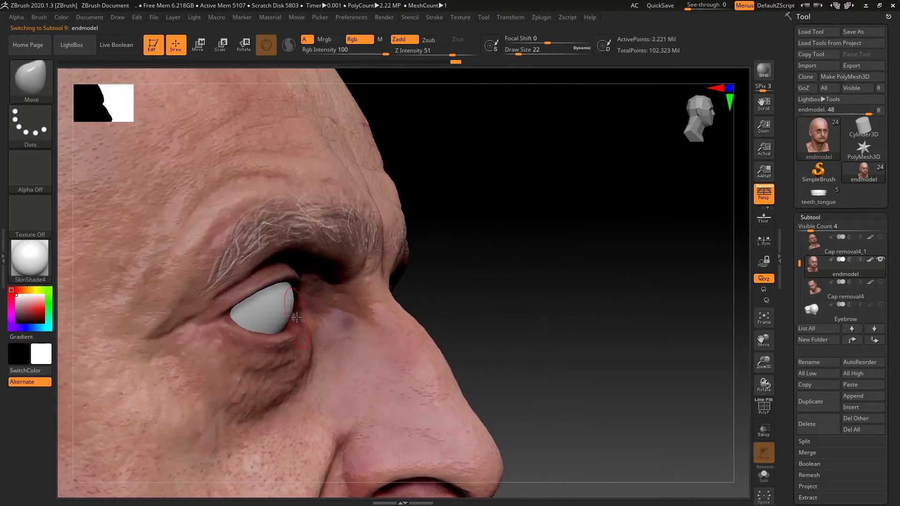
{"action": "left_click_drag", "start_coordinate": [635, 271], "coordinate": [581, 265]}
{"action": "left_click_drag", "start_coordinate": [657, 255], "coordinate": [680, 213]}
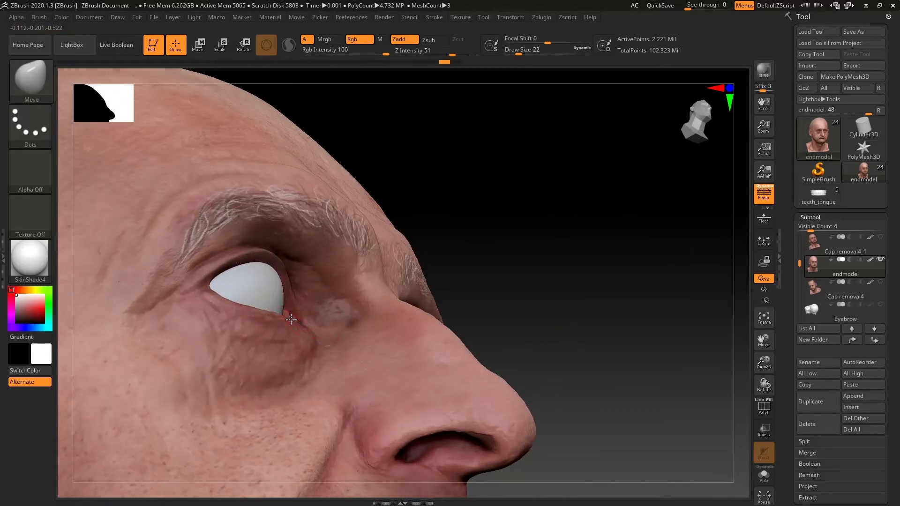
{"action": "left_click_drag", "start_coordinate": [684, 281], "coordinate": [659, 314]}
{"action": "left_click_drag", "start_coordinate": [742, 324], "coordinate": [664, 322]}
{"action": "left_click_drag", "start_coordinate": [173, 277], "coordinate": [200, 281]}
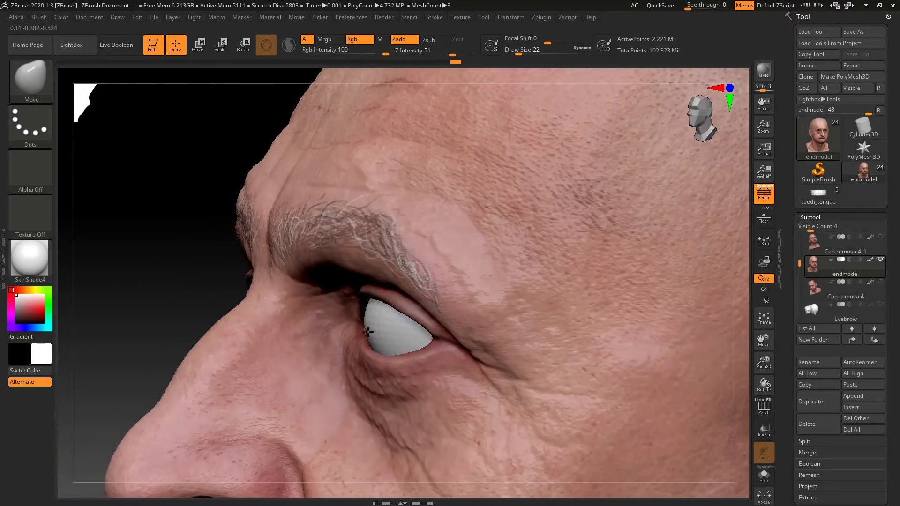
{"action": "left_click_drag", "start_coordinate": [137, 307], "coordinate": [201, 311]}
{"action": "mouse_move", "coordinate": [697, 247]}
{"action": "left_mouse_down", "text": "alt"}
{"action": "mouse_move", "coordinate": [643, 223]}
{"action": "mouse_move", "coordinate": [698, 271]}
{"action": "mouse_move", "coordinate": [700, 288]}
{"action": "mouse_move", "coordinate": [708, 278]}
{"action": "mouse_move", "coordinate": [678, 370]}
{"action": "left_mouse_up", "text": "alt"}
Step: Adjust both inner eye corners from the front with the Move brush at draw size 16, smoothing the tear duct
{"action": "key", "text": "space"}
{"action": "left_click", "coordinate": [714, 309]}
{"action": "left_click_drag", "start_coordinate": [716, 309], "coordinate": [713, 310]}
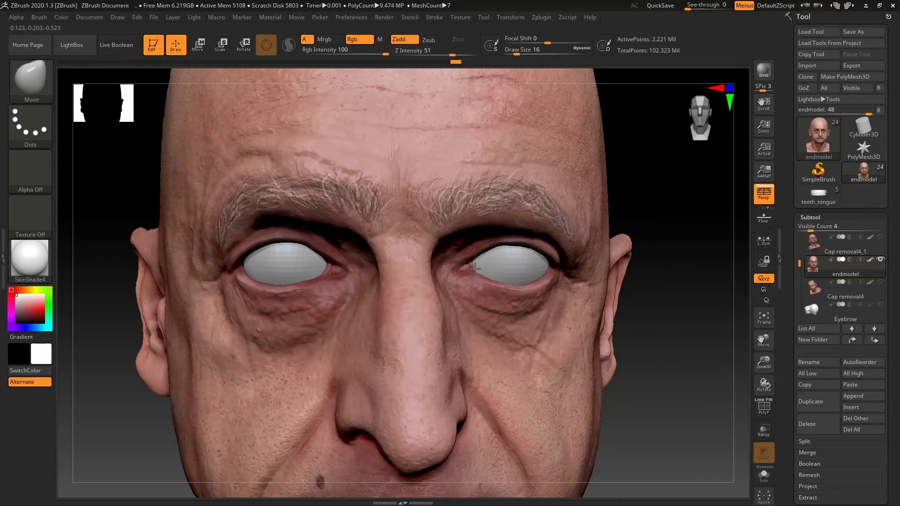
{"action": "mouse_move", "coordinate": [704, 238]}
{"action": "left_mouse_down"}
{"action": "mouse_move", "coordinate": [704, 203]}
{"action": "mouse_move", "coordinate": [629, 227]}
{"action": "mouse_move", "coordinate": [694, 255]}
{"action": "mouse_move", "coordinate": [679, 275]}
{"action": "left_mouse_up"}
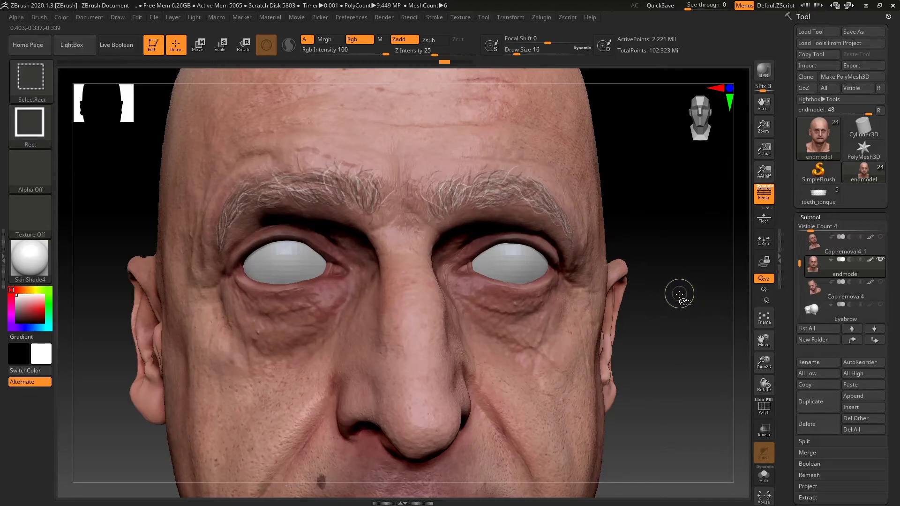
{"action": "mouse_move", "coordinate": [677, 291]}
{"action": "left_mouse_down"}
{"action": "mouse_move", "coordinate": [688, 306]}
{"action": "mouse_move", "coordinate": [661, 265]}
{"action": "mouse_move", "coordinate": [657, 310]}
{"action": "mouse_move", "coordinate": [633, 286]}
{"action": "left_mouse_up"}
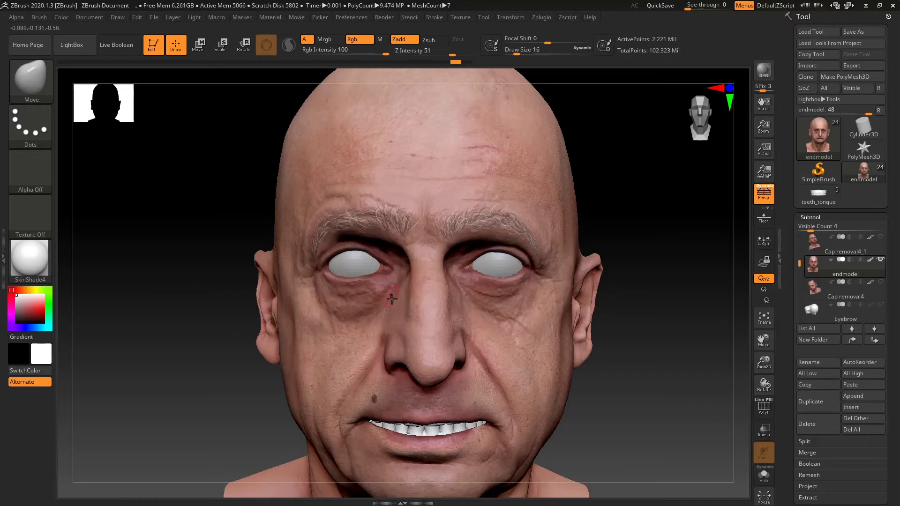
{"action": "left_click_drag", "start_coordinate": [684, 309], "coordinate": [665, 315]}
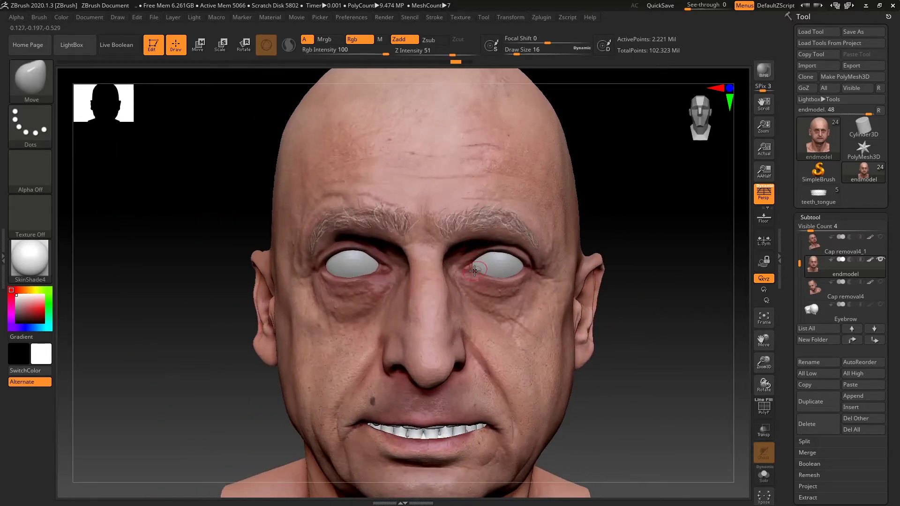
{"action": "mouse_move", "coordinate": [651, 272]}
{"action": "left_mouse_down"}
{"action": "mouse_move", "coordinate": [670, 253]}
{"action": "mouse_move", "coordinate": [669, 288]}
{"action": "mouse_move", "coordinate": [677, 276]}
{"action": "mouse_move", "coordinate": [692, 299]}
{"action": "mouse_move", "coordinate": [679, 275]}
{"action": "mouse_move", "coordinate": [694, 266]}
{"action": "mouse_move", "coordinate": [704, 291]}
{"action": "left_mouse_up"}
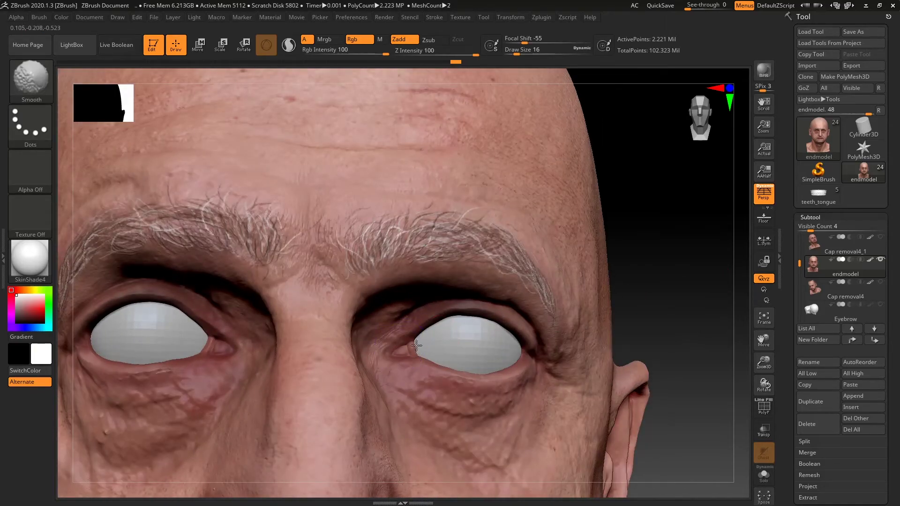
{"action": "mouse_move", "coordinate": [663, 267]}
{"action": "left_mouse_down"}
{"action": "mouse_move", "coordinate": [687, 301]}
{"action": "mouse_move", "coordinate": [675, 284]}
{"action": "left_mouse_up"}
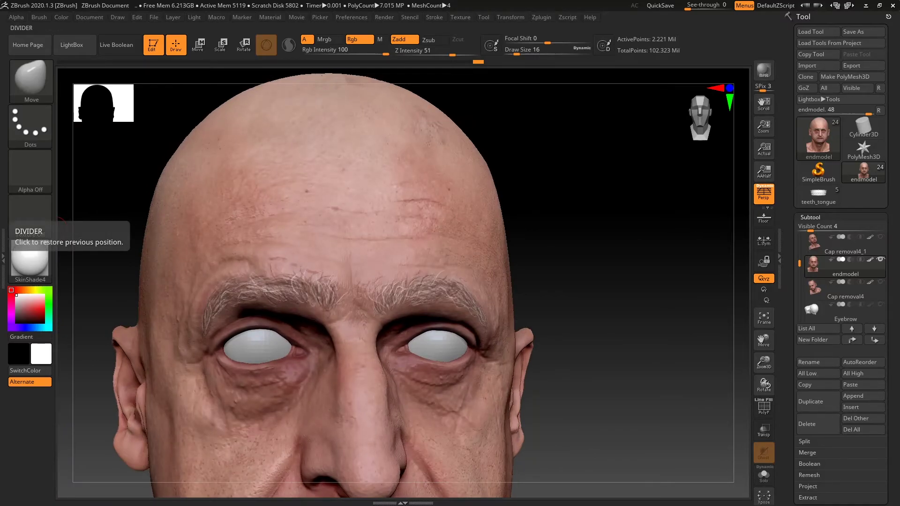
Step: Refine the tear duct with the DamStandard brush at draw size 4, smoothing the inner eye corner
{"action": "left_click_drag", "start_coordinate": [637, 340], "coordinate": [641, 337]}
{"action": "left_click_drag", "start_coordinate": [643, 305], "coordinate": [719, 270]}
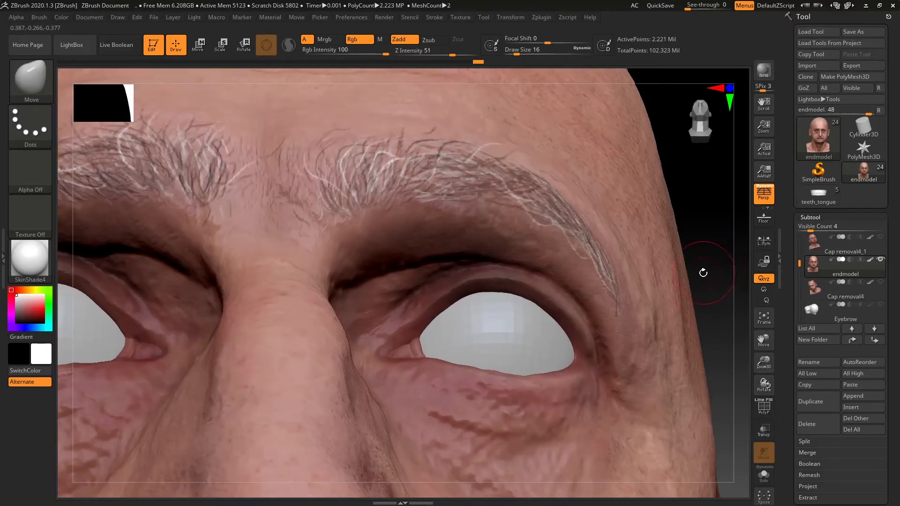
{"action": "key", "text": "b"}
{"action": "key", "text": "d"}
{"action": "key", "text": "s"}
{"action": "key", "text": "space"}
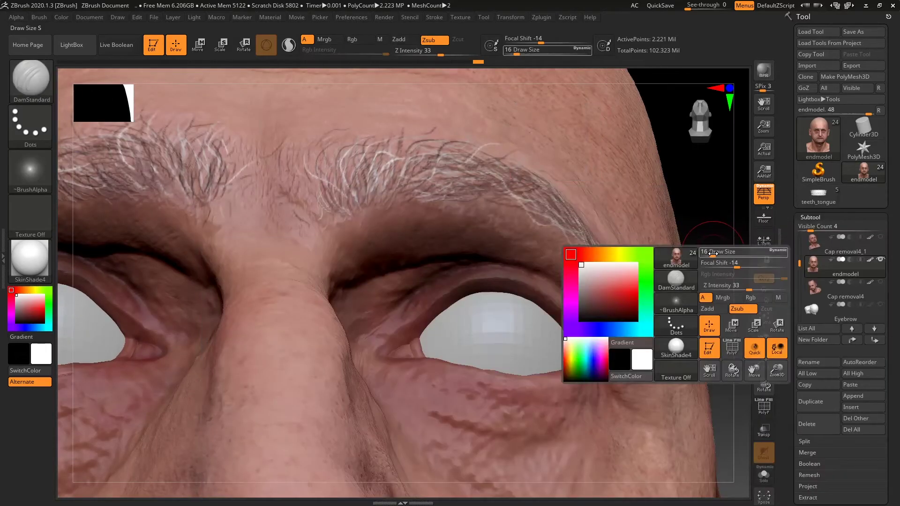
{"action": "left_click_drag", "start_coordinate": [713, 254], "coordinate": [694, 220]}
{"action": "left_click_drag", "start_coordinate": [413, 342], "coordinate": [392, 352], "text": "shift"}
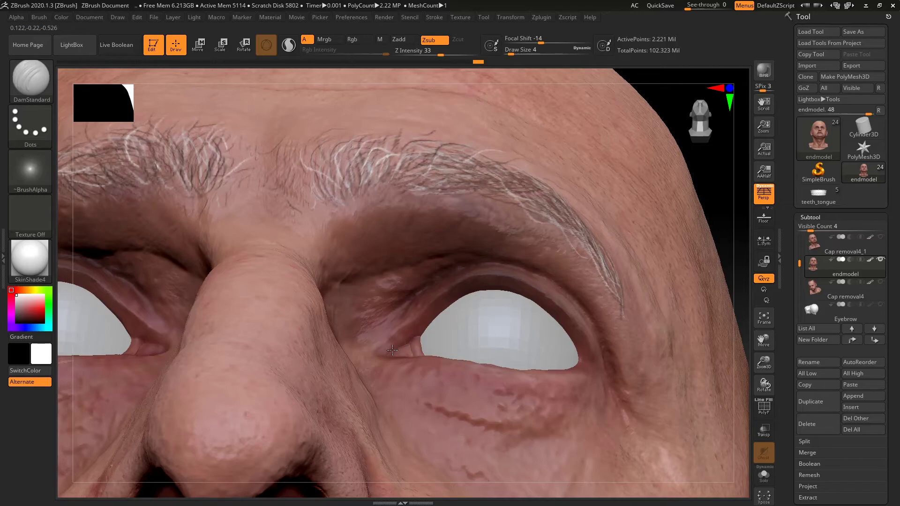
Step: Carve fine creases into the inner corners of both eyes, working from above and below
{"action": "left_click_drag", "start_coordinate": [724, 194], "coordinate": [713, 264]}
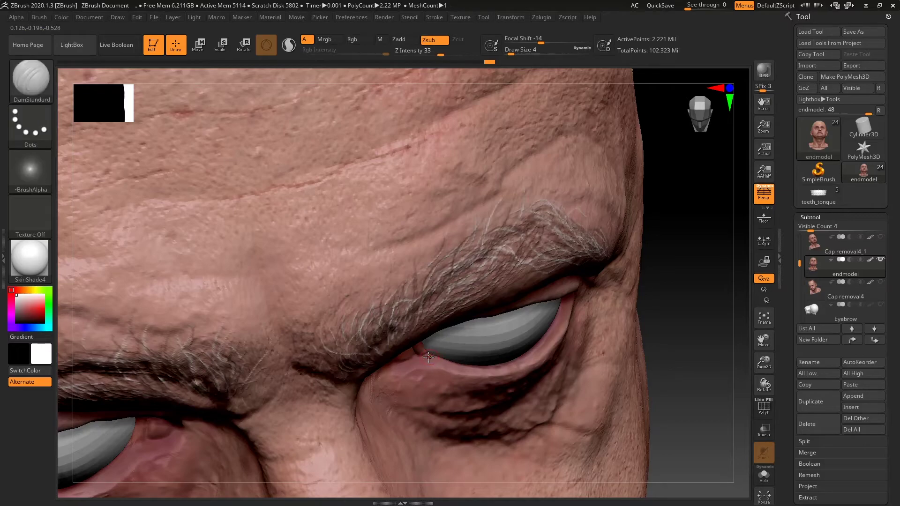
{"action": "left_click_drag", "start_coordinate": [751, 297], "coordinate": [686, 300]}
{"action": "left_click_drag", "start_coordinate": [274, 382], "coordinate": [281, 382]}
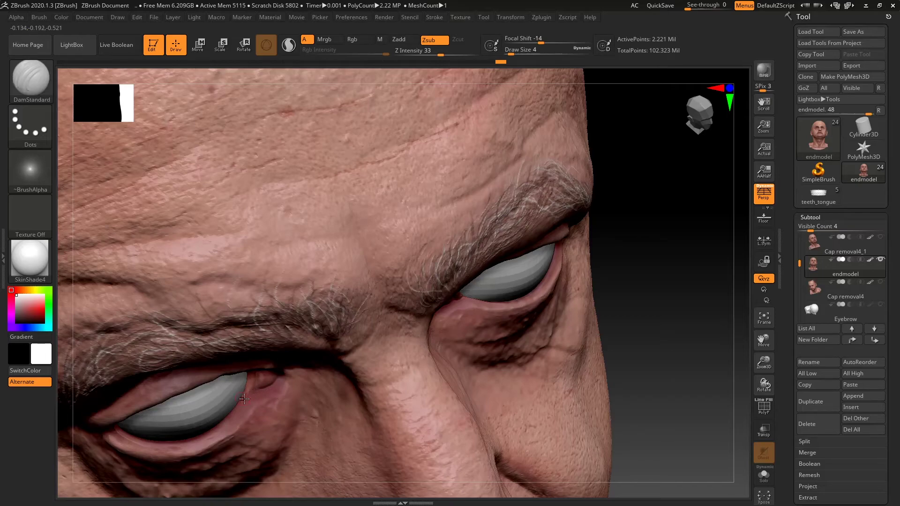
{"action": "left_click_drag", "start_coordinate": [706, 277], "coordinate": [693, 196]}
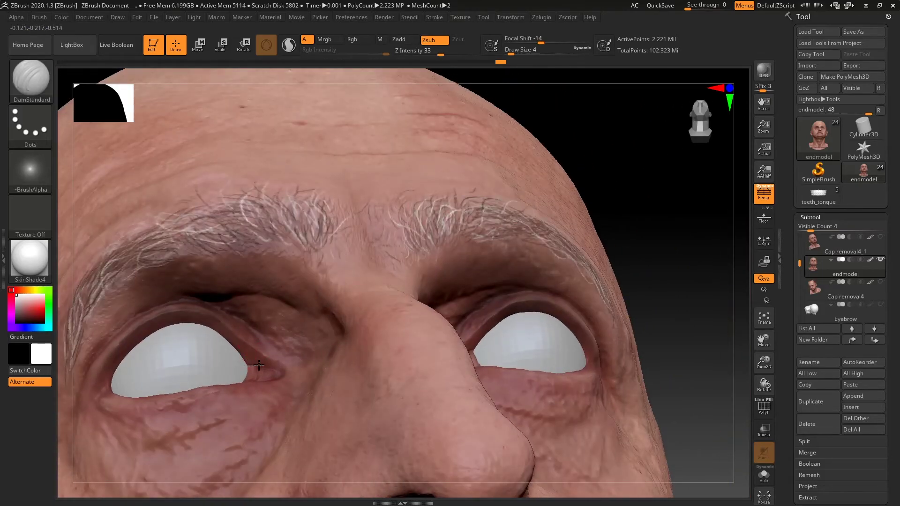
{"action": "left_click_drag", "start_coordinate": [279, 375], "coordinate": [250, 352]}
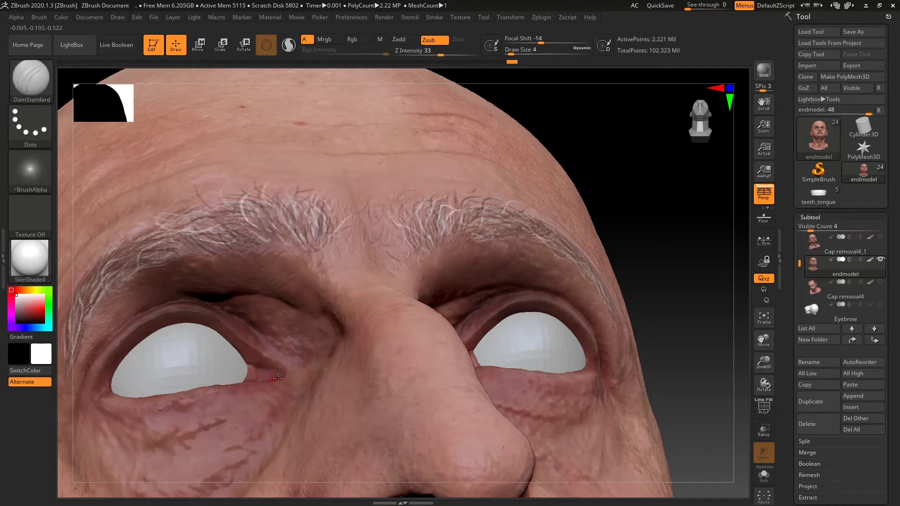
{"action": "left_click_drag", "start_coordinate": [714, 259], "coordinate": [732, 293]}
{"action": "left_click_drag", "start_coordinate": [726, 336], "coordinate": [694, 263], "text": "alt"}
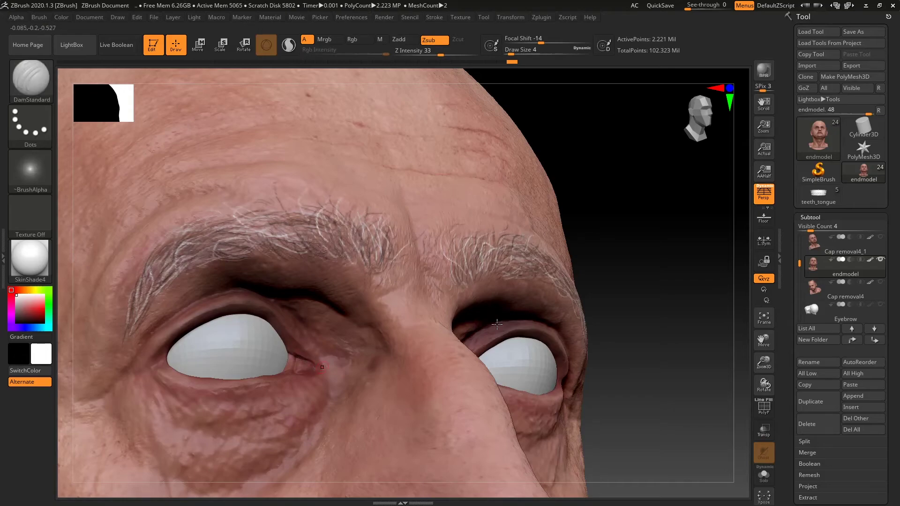
Step: Examine the whole head with its teeth and eyes from the front and three-quarter angles
{"action": "mouse_move", "coordinate": [597, 292]}
{"action": "left_mouse_down", "text": "shift"}
{"action": "mouse_move", "coordinate": [727, 317]}
{"action": "mouse_move", "coordinate": [653, 189]}
{"action": "mouse_move", "coordinate": [644, 323]}
{"action": "mouse_move", "coordinate": [631, 355]}
{"action": "mouse_move", "coordinate": [657, 303]}
{"action": "mouse_move", "coordinate": [661, 323]}
{"action": "mouse_move", "coordinate": [673, 309]}
{"action": "mouse_move", "coordinate": [611, 300]}
{"action": "mouse_move", "coordinate": [690, 307]}
{"action": "mouse_move", "coordinate": [670, 315]}
{"action": "mouse_move", "coordinate": [660, 308]}
{"action": "mouse_move", "coordinate": [647, 291]}
{"action": "mouse_move", "coordinate": [653, 272]}
{"action": "mouse_move", "coordinate": [673, 306]}
{"action": "left_mouse_up", "text": "shift"}
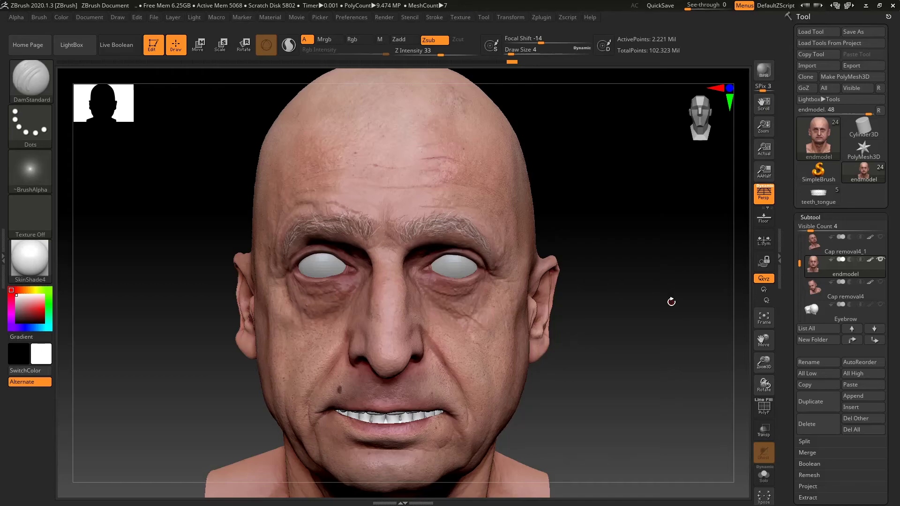
{"action": "left_click_drag", "start_coordinate": [648, 252], "coordinate": [610, 255]}
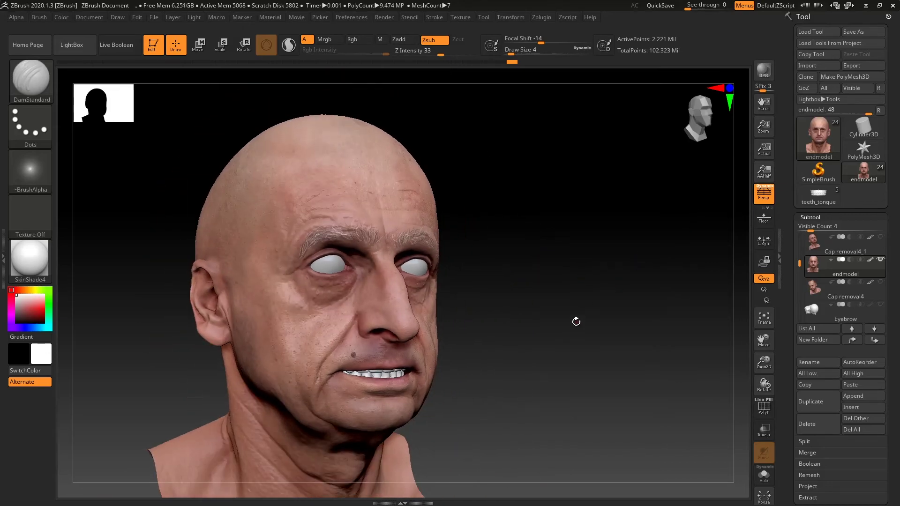
{"action": "left_click_drag", "start_coordinate": [574, 318], "coordinate": [624, 257]}
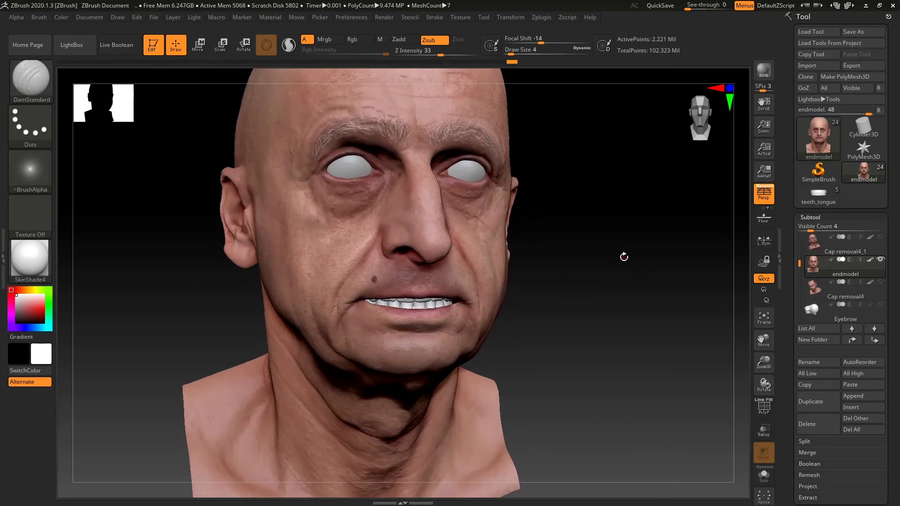